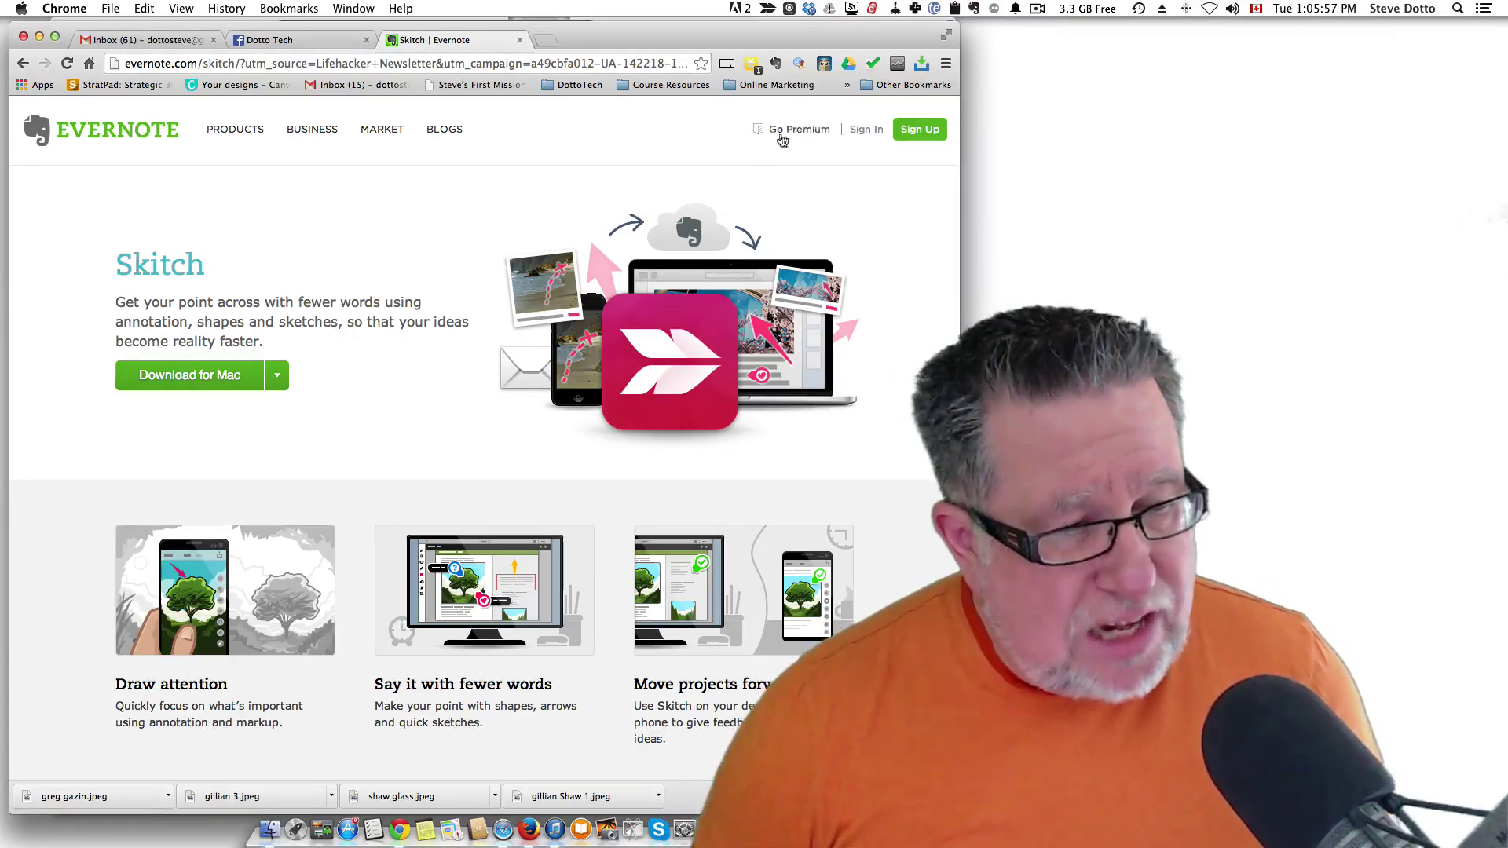
# - Show the Skitch Download for Mac options on the Evernote page
pyautogui.click(278, 378)
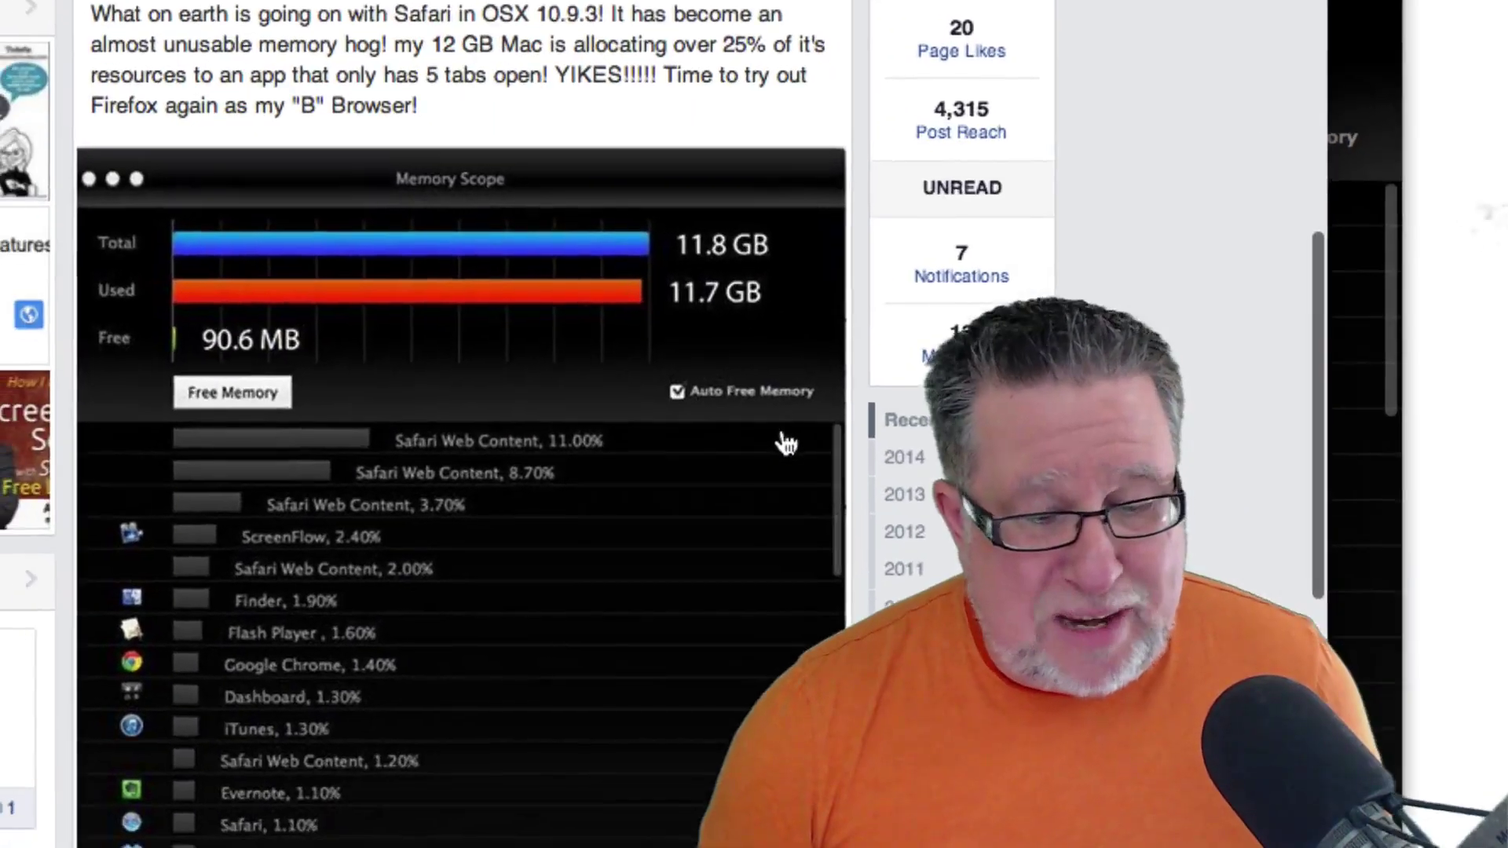
# - Scroll down through the Facebook post about Safari's memory use
pyautogui.scroll(-2, 781, 441)
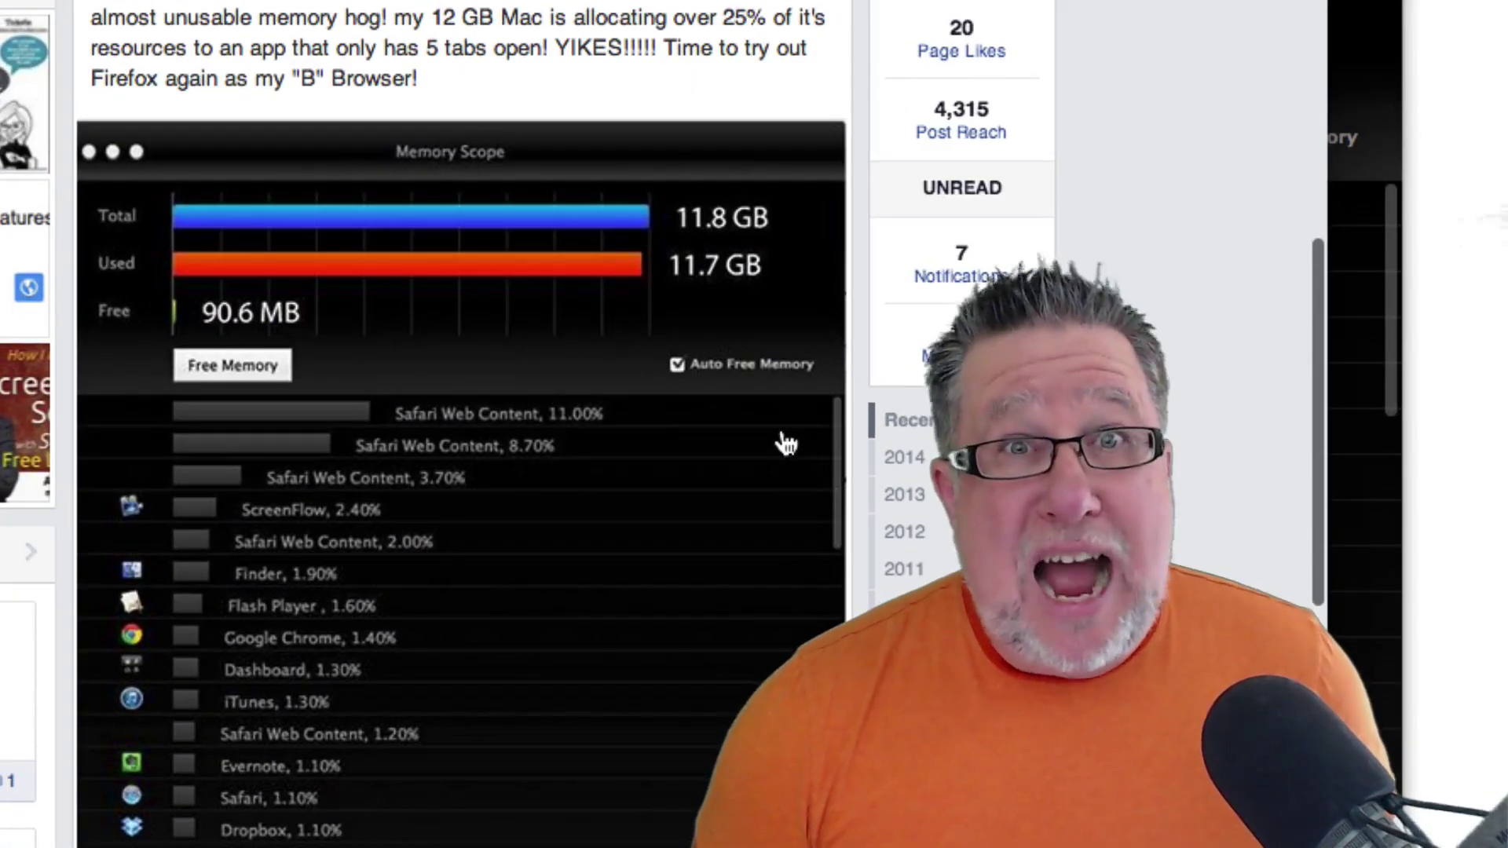
pyautogui.scroll(-2, 785, 442)
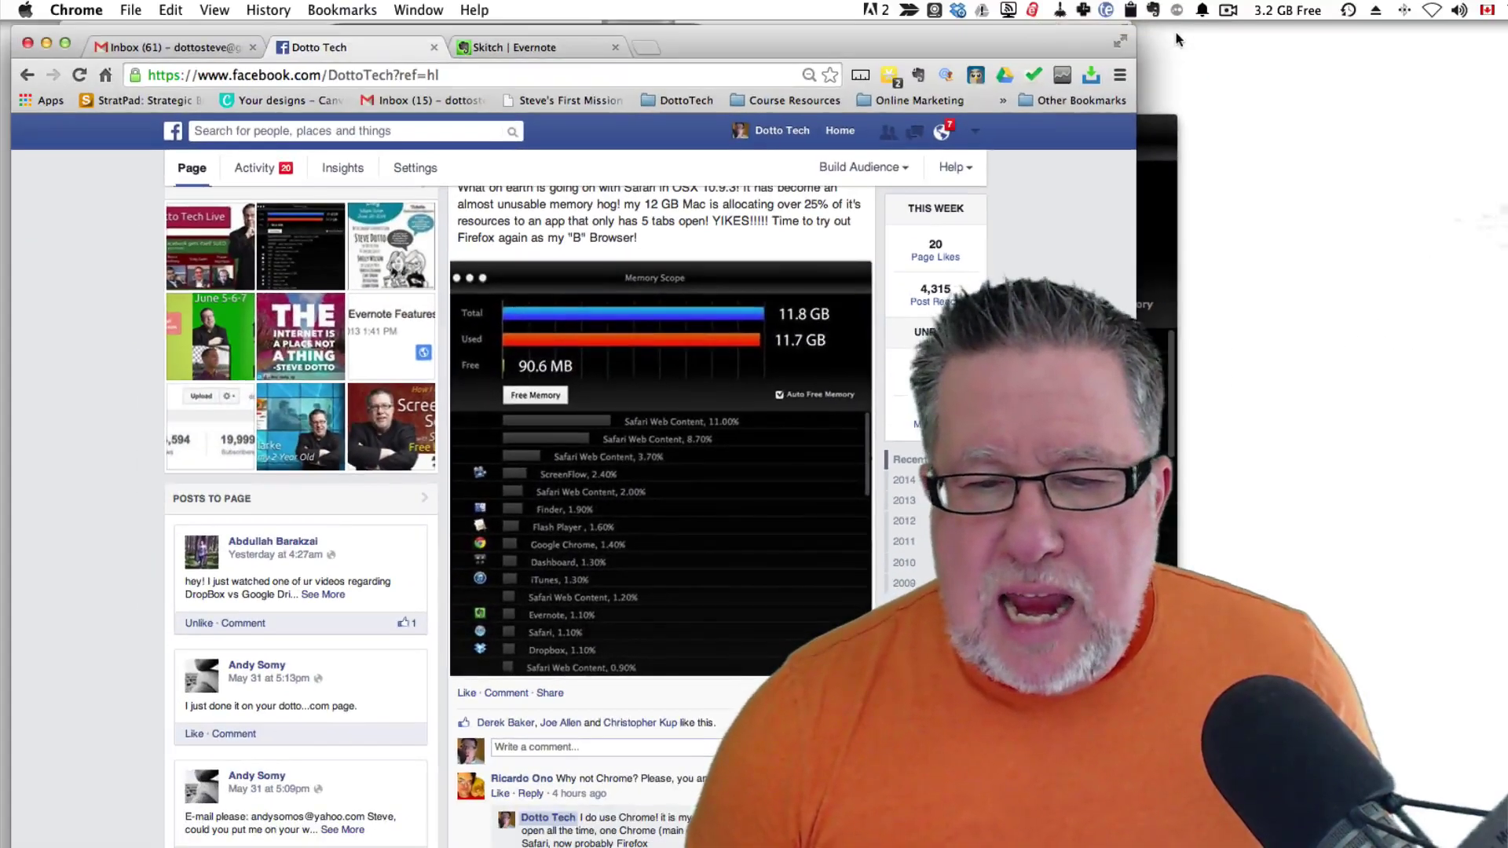
# - Open the Memory Scope window and capture it into Skitch as a 646 x 676 crosshair snapshot
pyautogui.click(1280, 9)
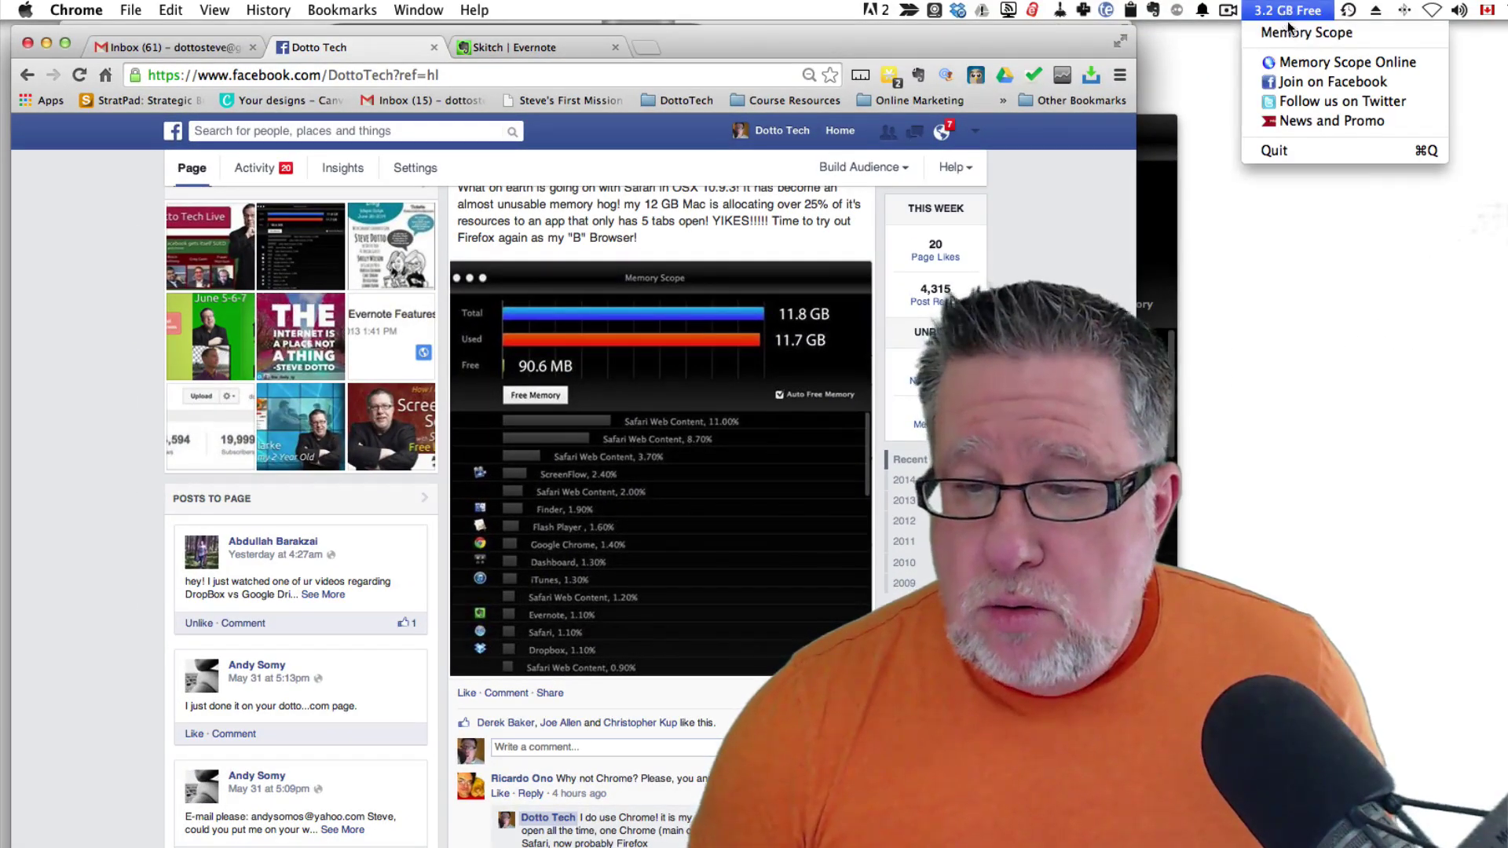
pyautogui.click(1288, 32)
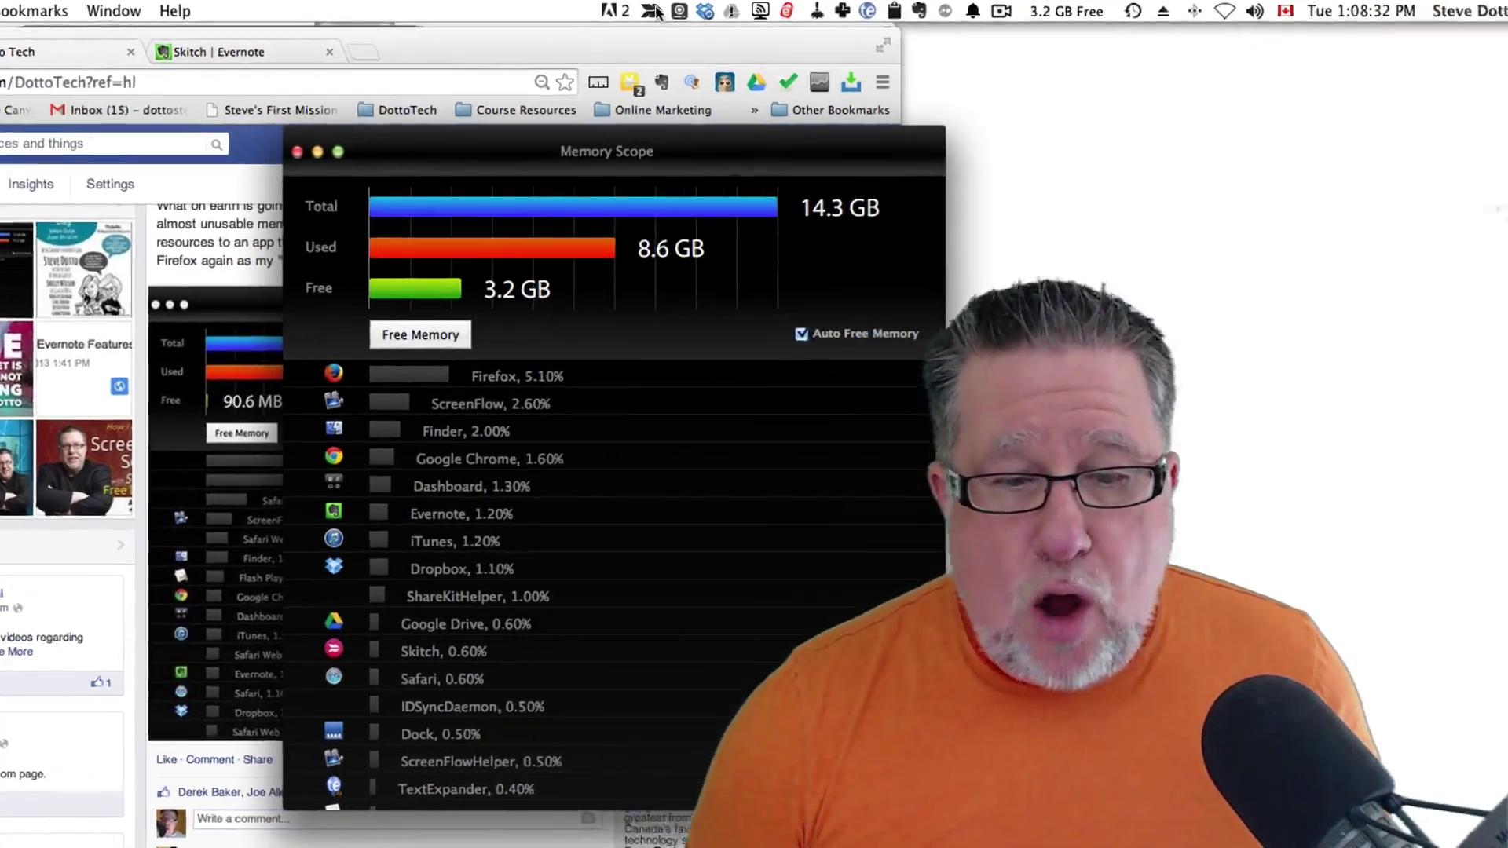
pyautogui.click(909, 10)
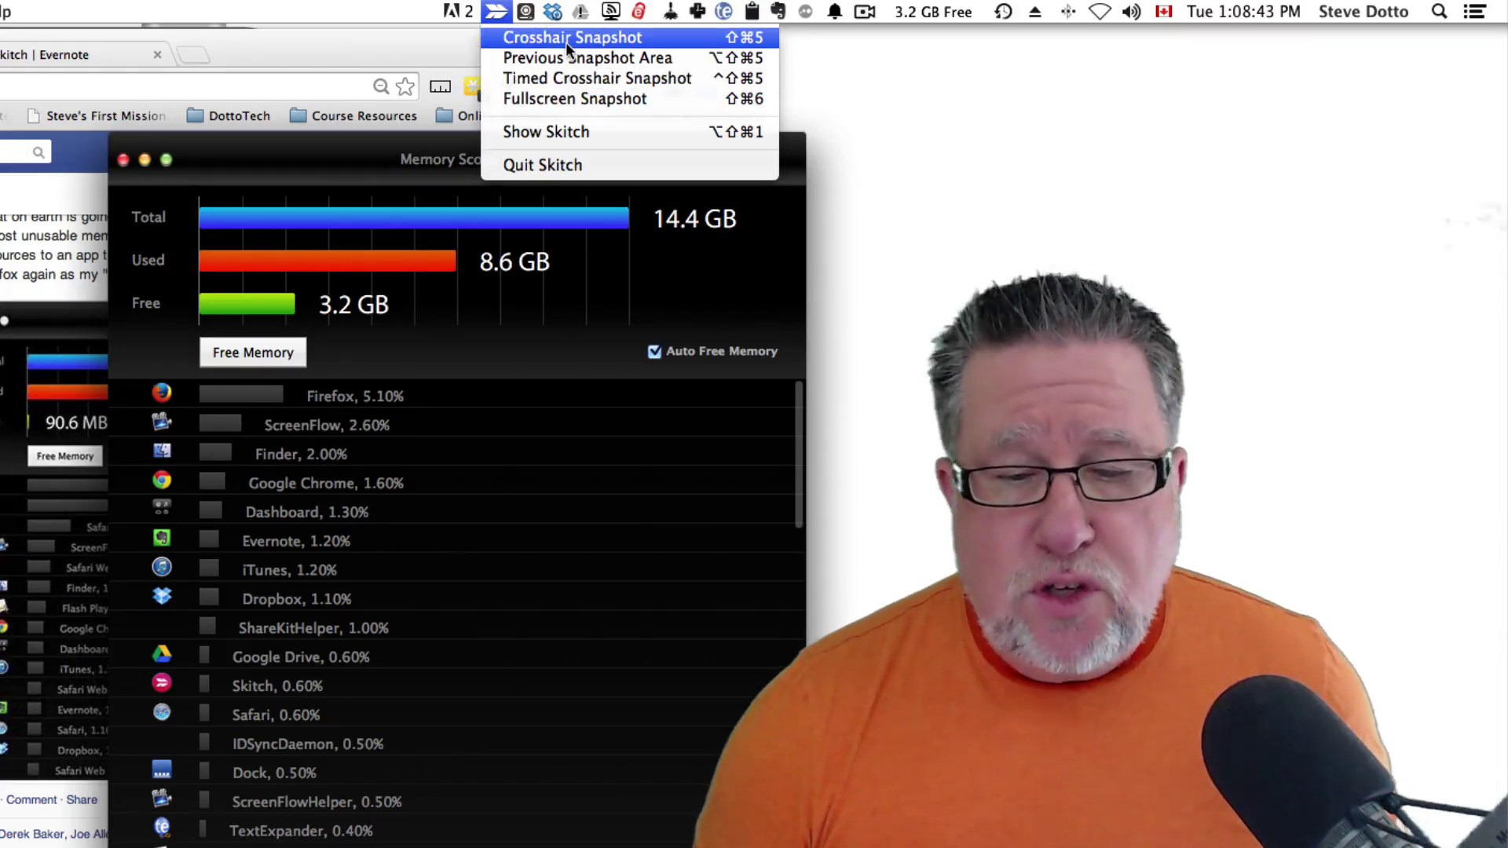
pyautogui.click(566, 41)
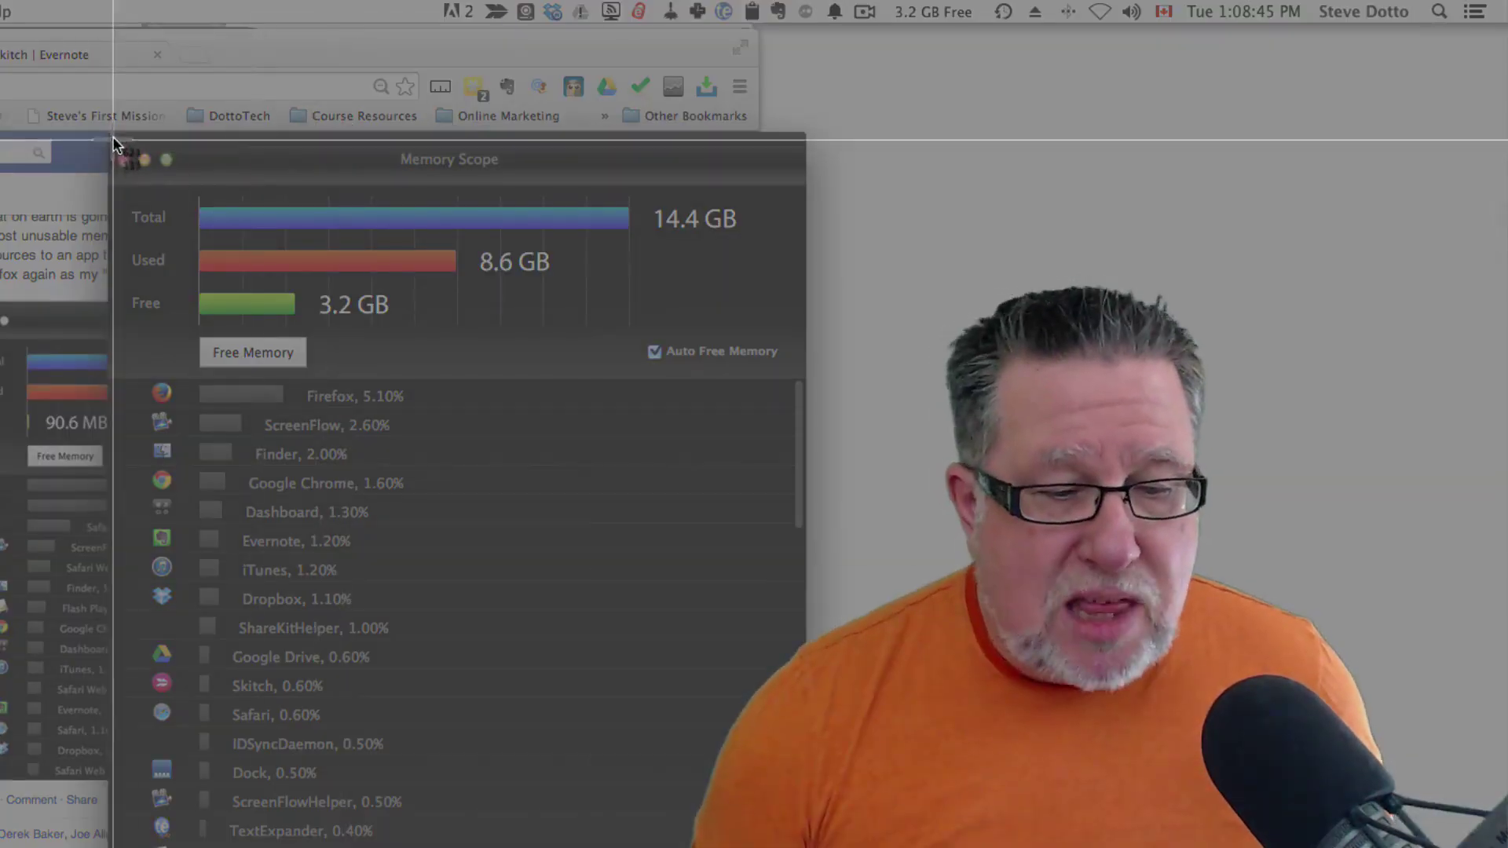
pyautogui.moveTo(114, 138); pyautogui.dragTo(816, 847)
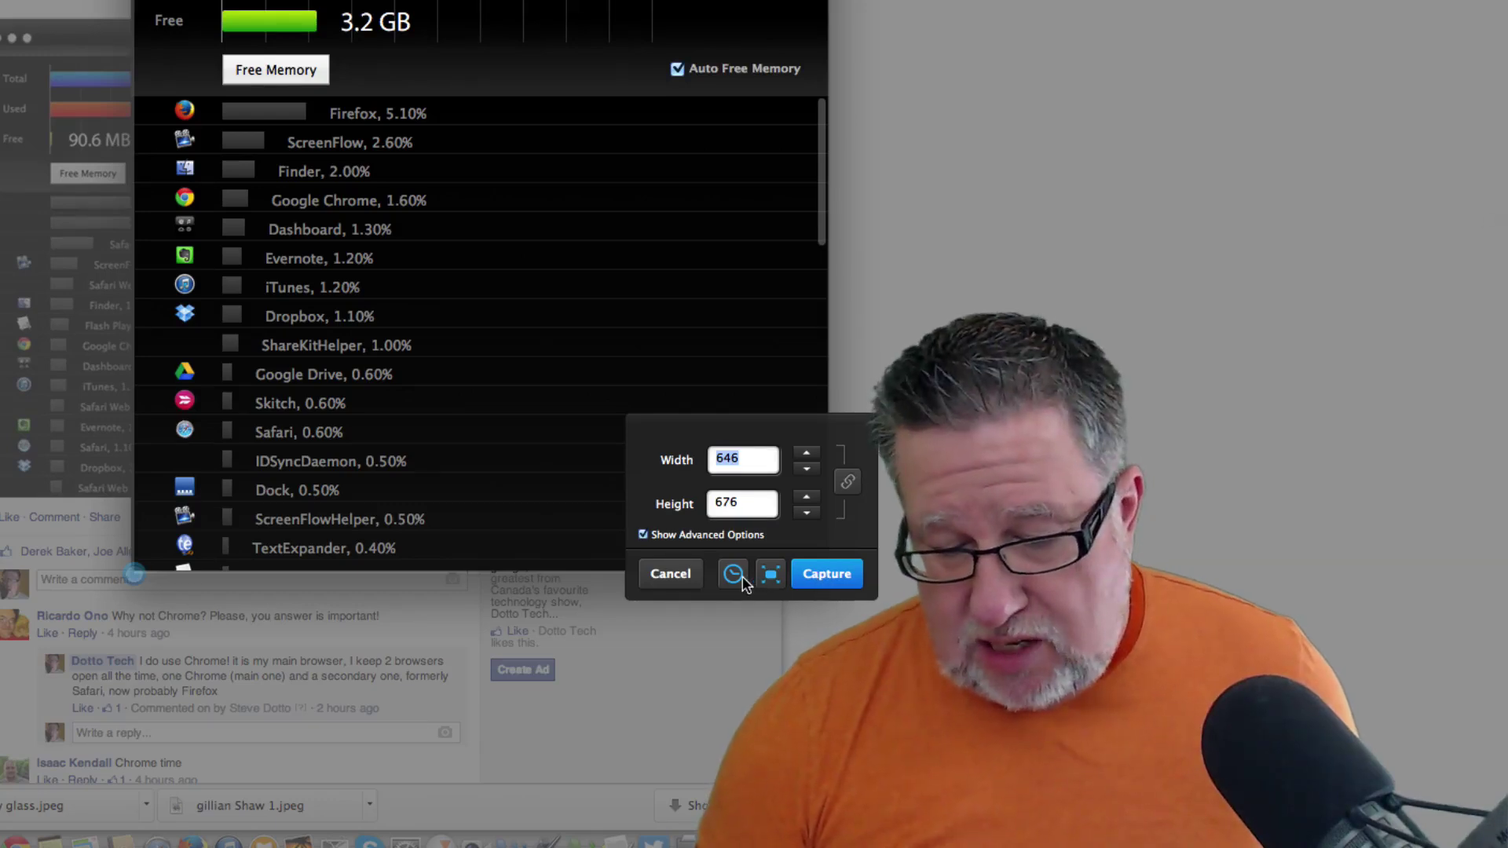
pyautogui.click(852, 577)
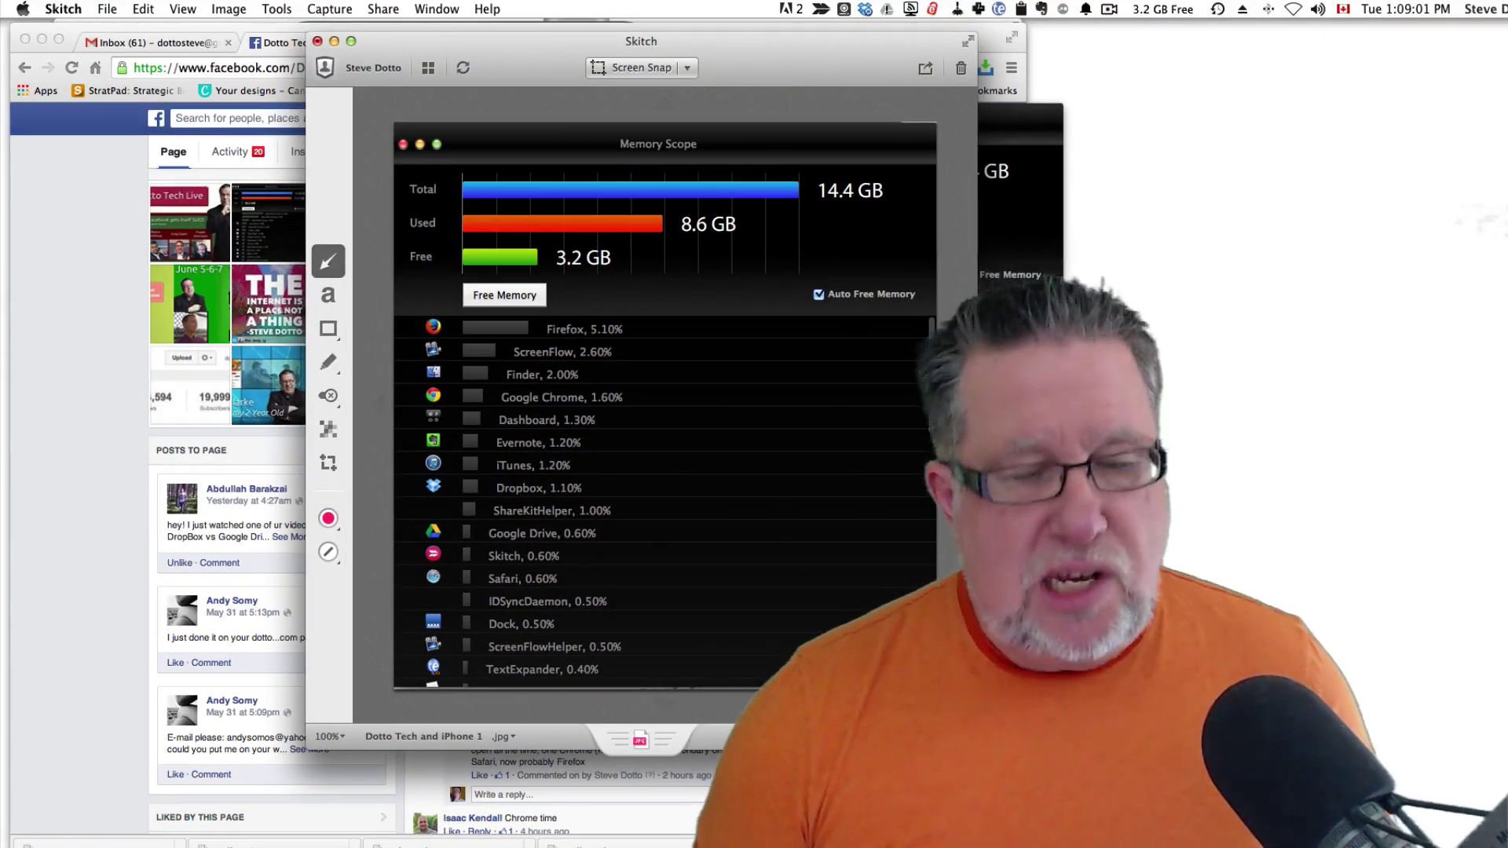
# - Draw a pink arrow to the Firefox, 5.10% row and label it 'Adding of text'
pyautogui.moveTo(891, 582)
pyautogui.mouseDown()
pyautogui.moveTo(809, 455)
pyautogui.moveTo(638, 322)
pyautogui.moveTo(620, 331)
pyautogui.mouseUp()
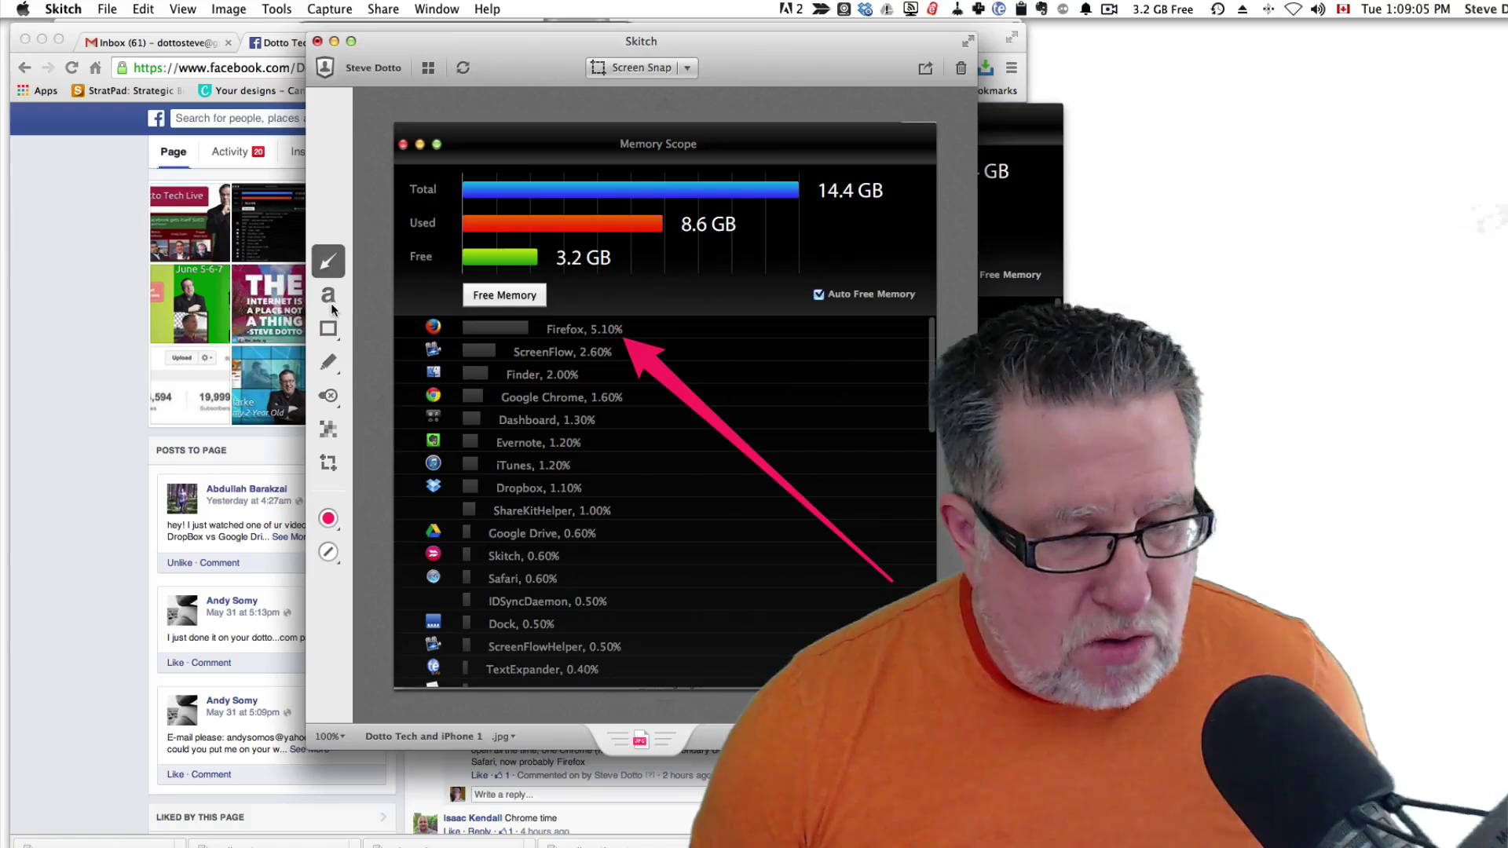
pyautogui.press('t')
pyautogui.click(617, 536)
pyautogui.write('A')
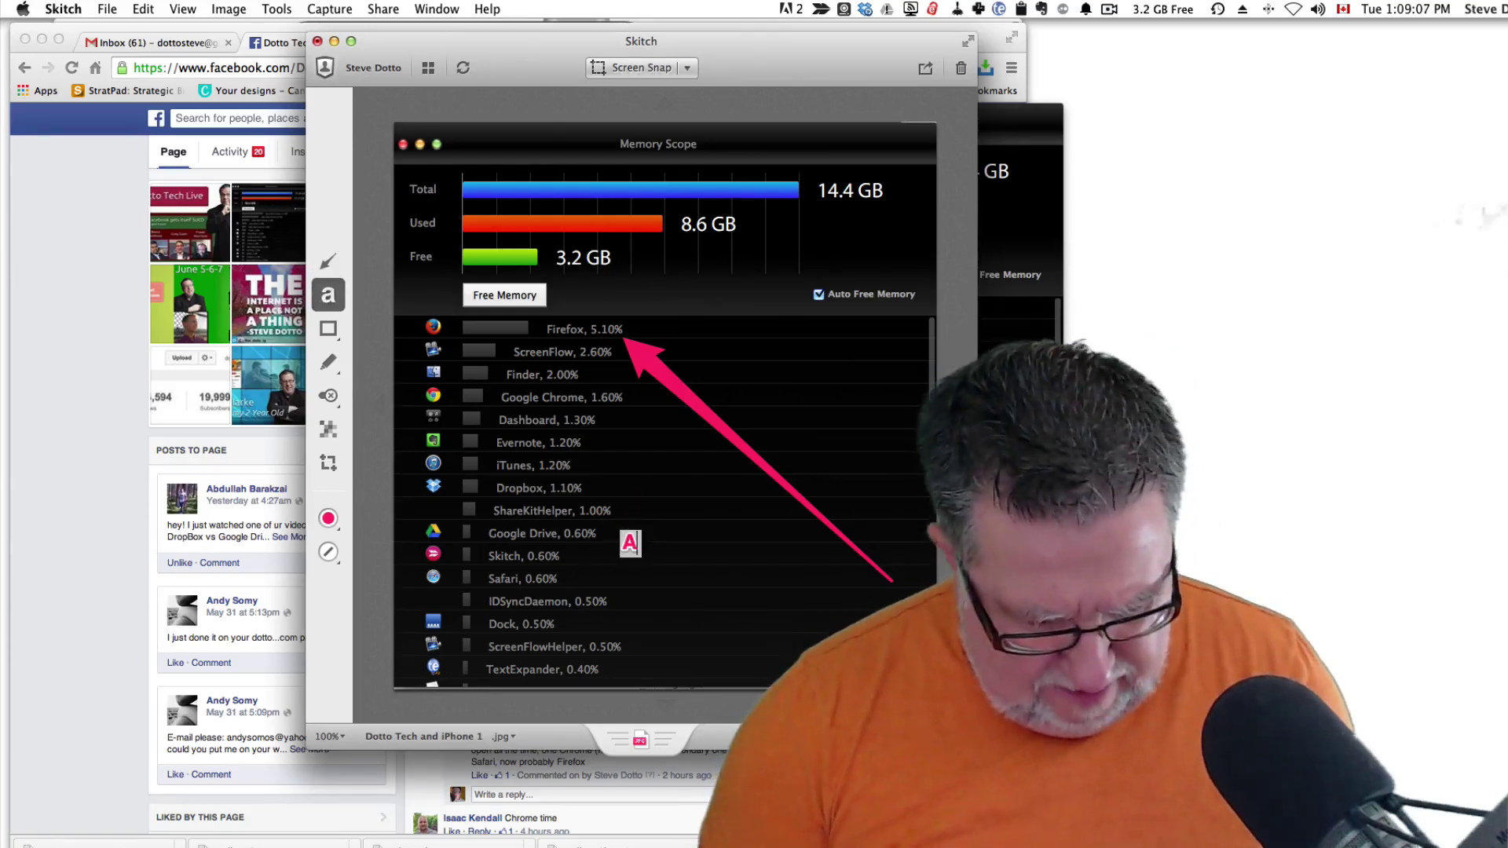
pyautogui.write('ddin')
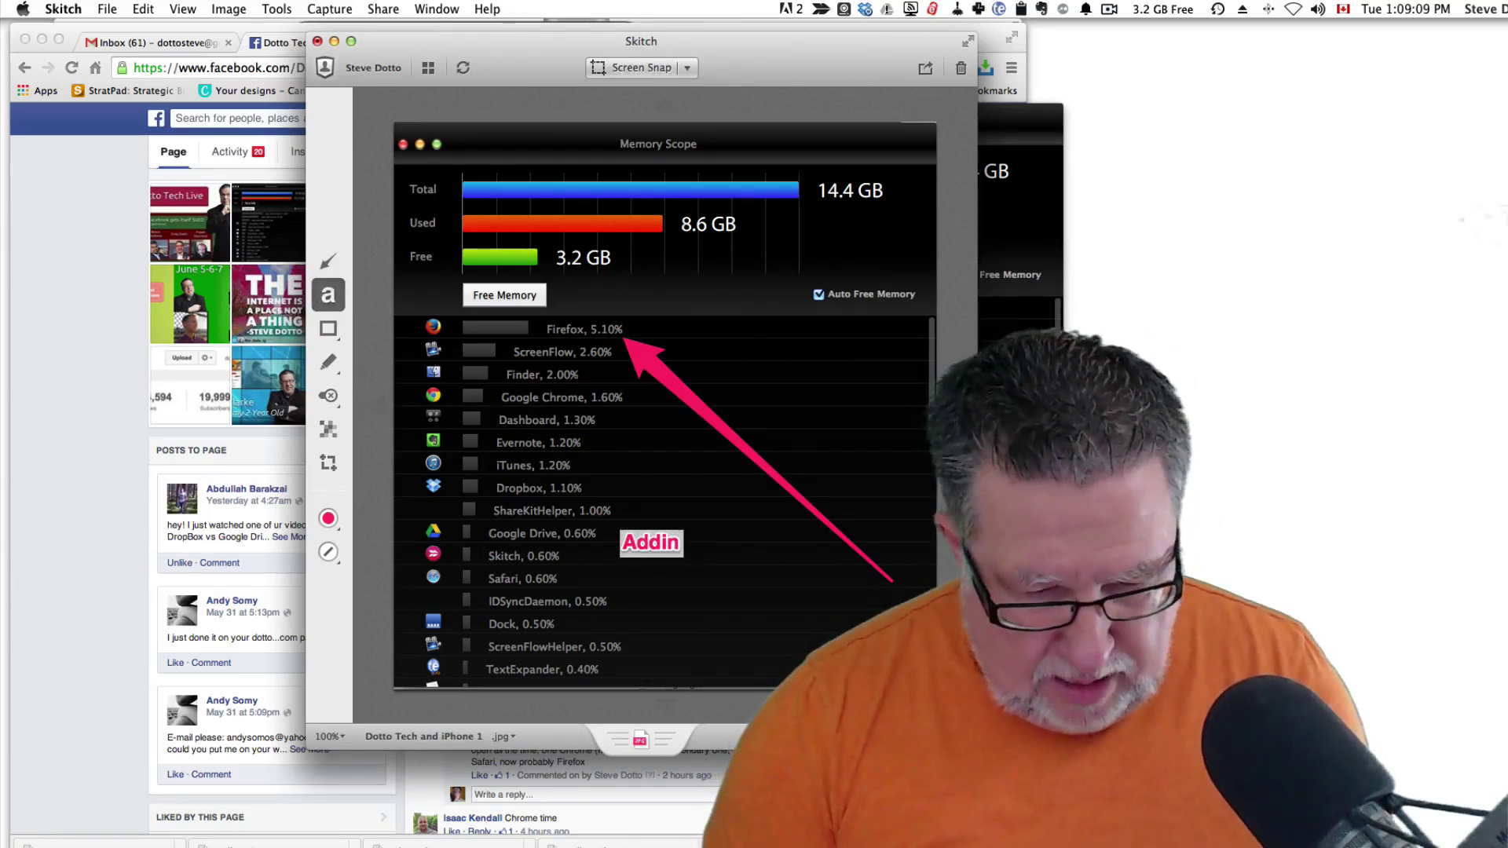
pyautogui.write('g of t')
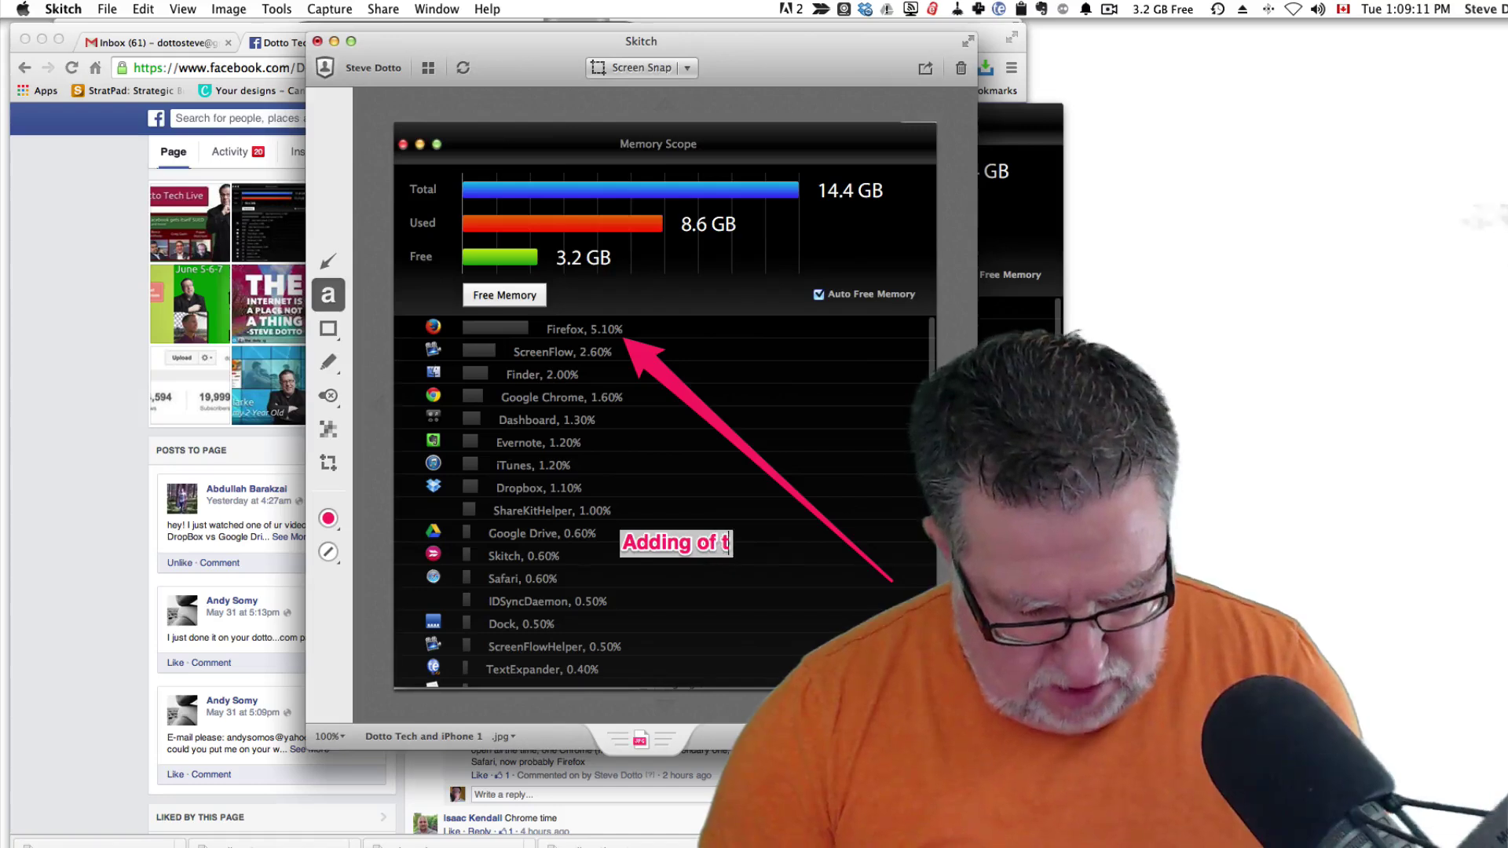
pyautogui.write('ext')
pyautogui.click(631, 636)
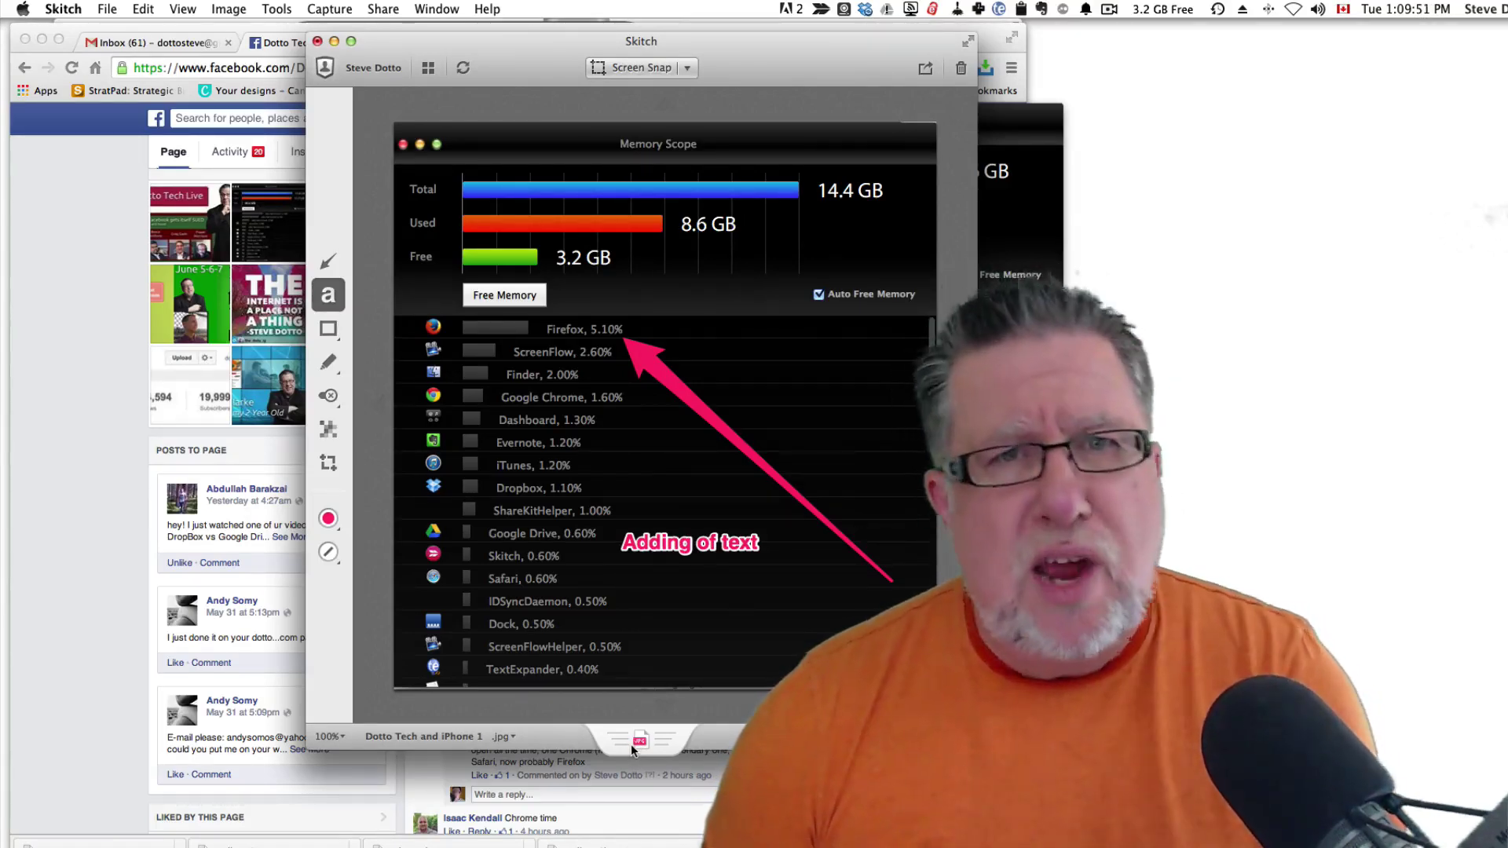
# - Check the export formats, cancel, then drag the capture onto the desktop as Dotto_Tech_and_iPhone_1.jpg
pyautogui.click(143, 7)
pyautogui.moveTo(67, 7)
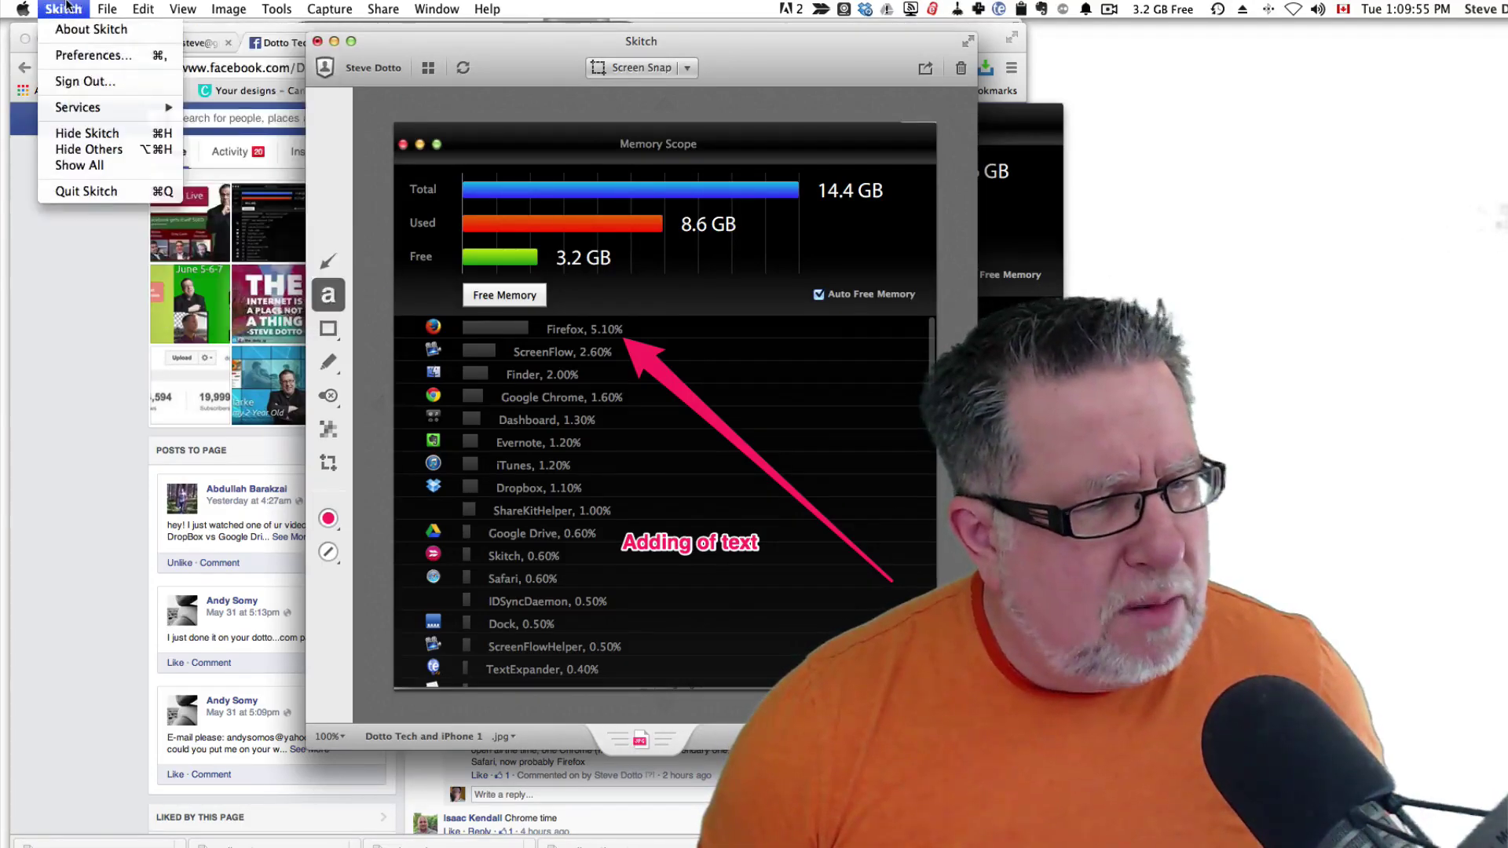
pyautogui.click(819, 280)
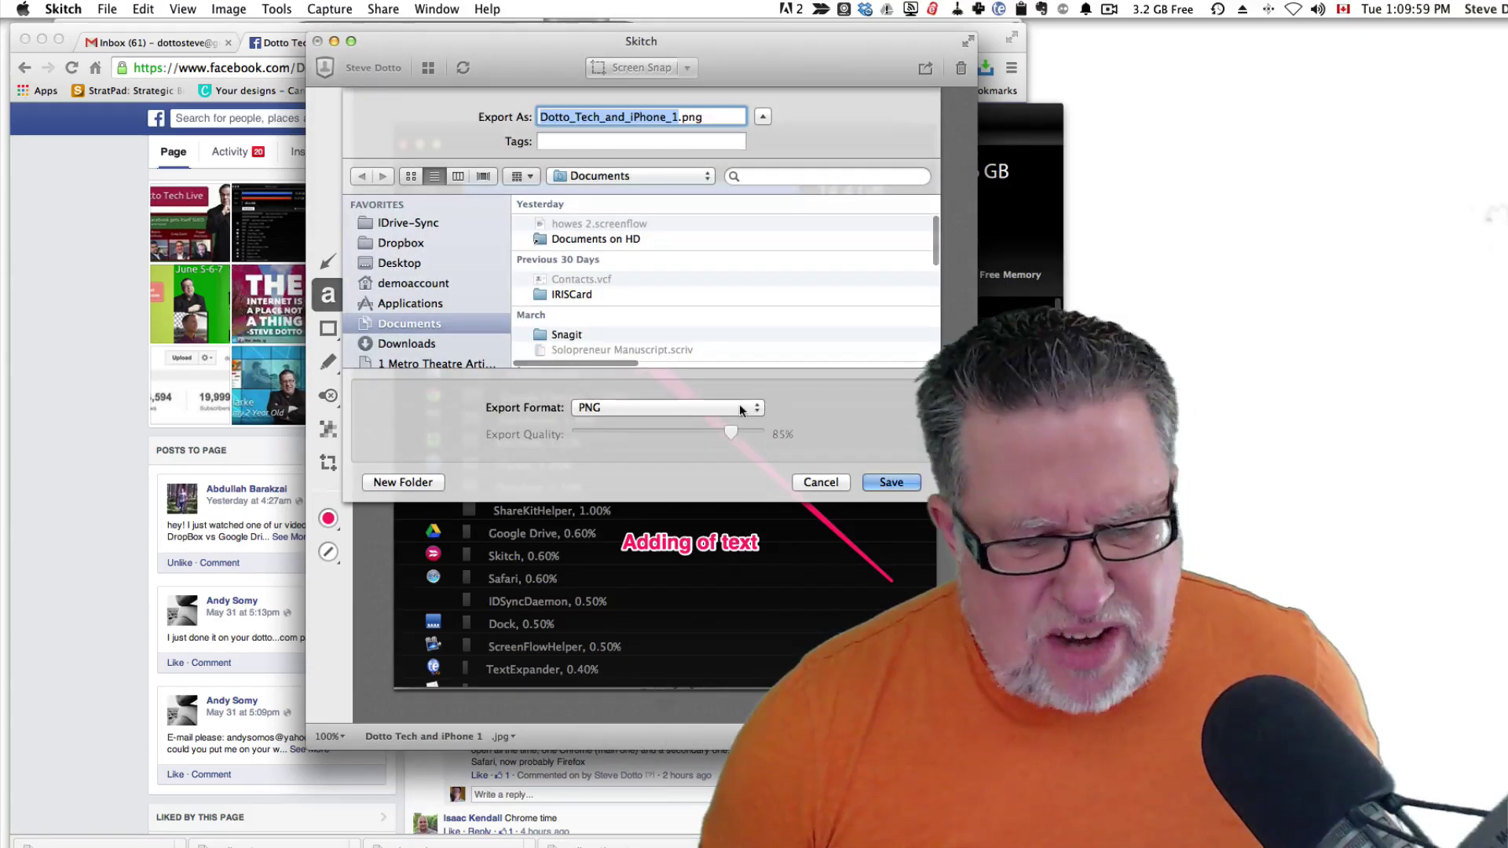
pyautogui.click(741, 408)
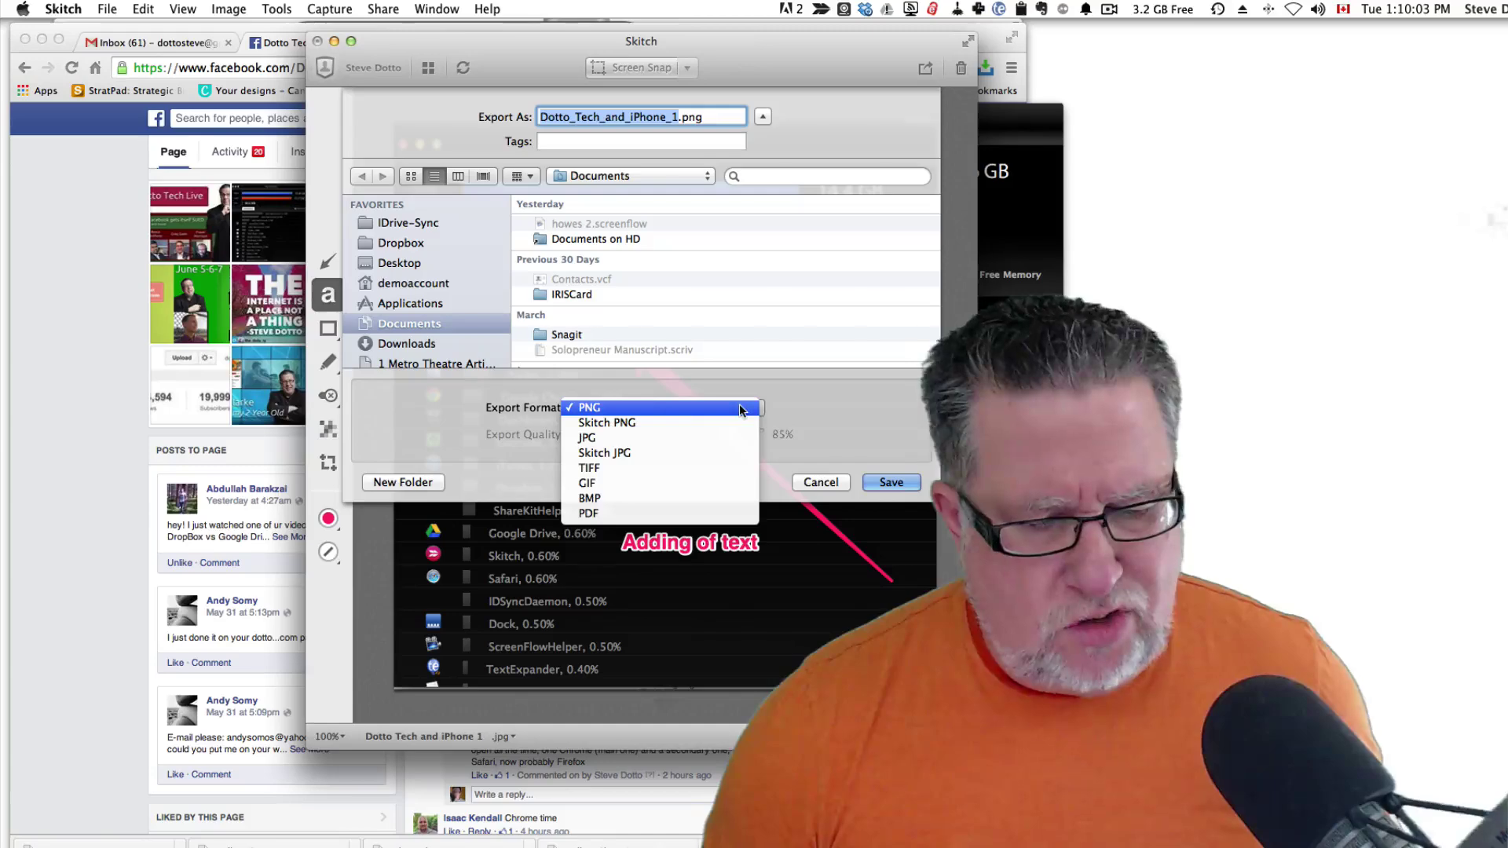
pyautogui.click(831, 488)
pyautogui.click(831, 488)
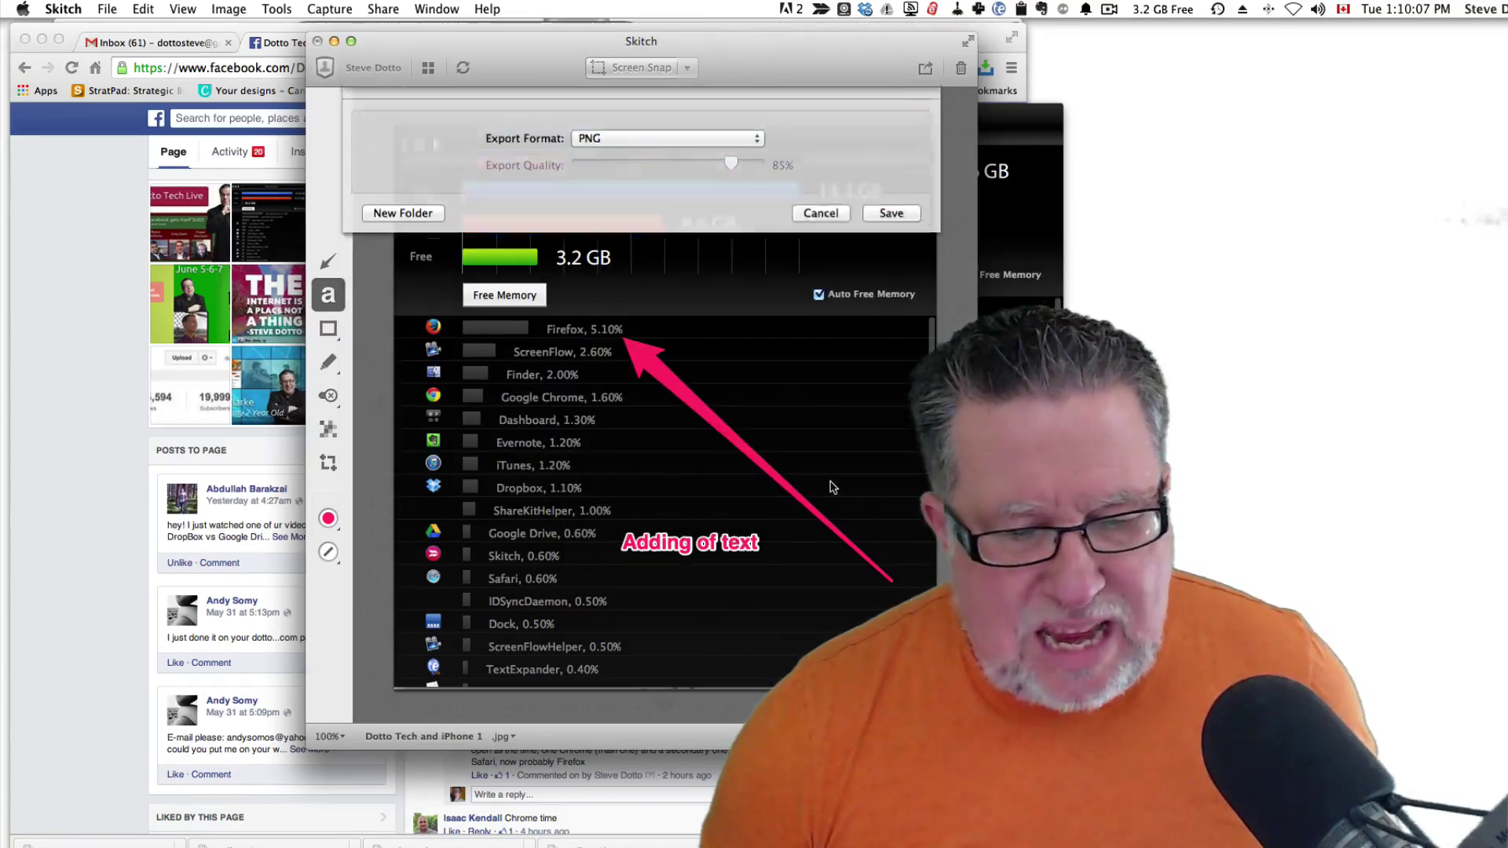
pyautogui.moveTo(639, 647); pyautogui.dragTo(1442, 202)
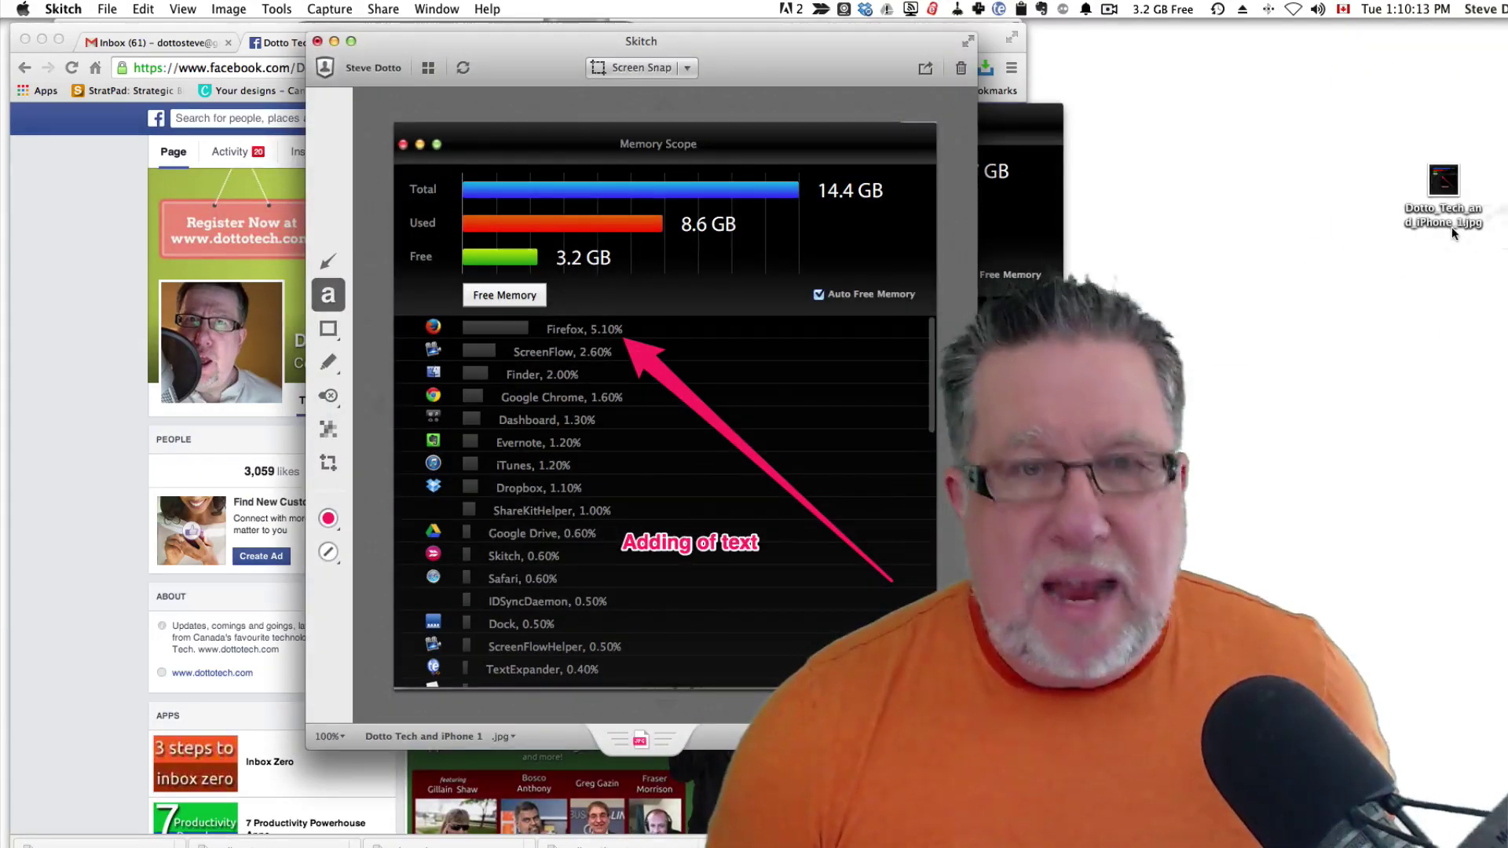
# - Close Skitch, read through the Memory Scope post's comments on Facebook, then minimize Chrome
pyautogui.click(317, 42)
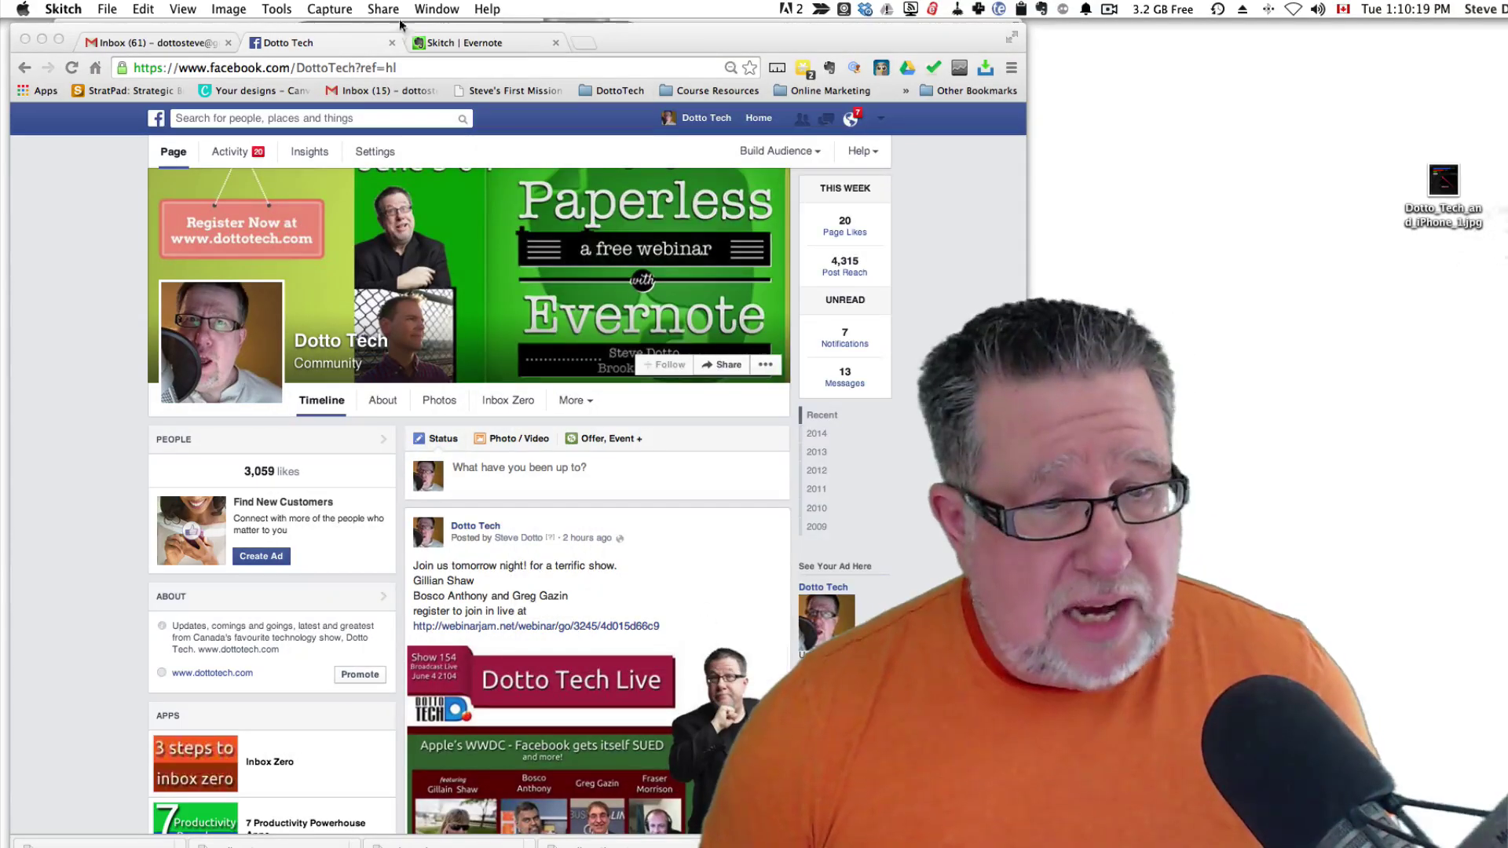
pyautogui.click(328, 39)
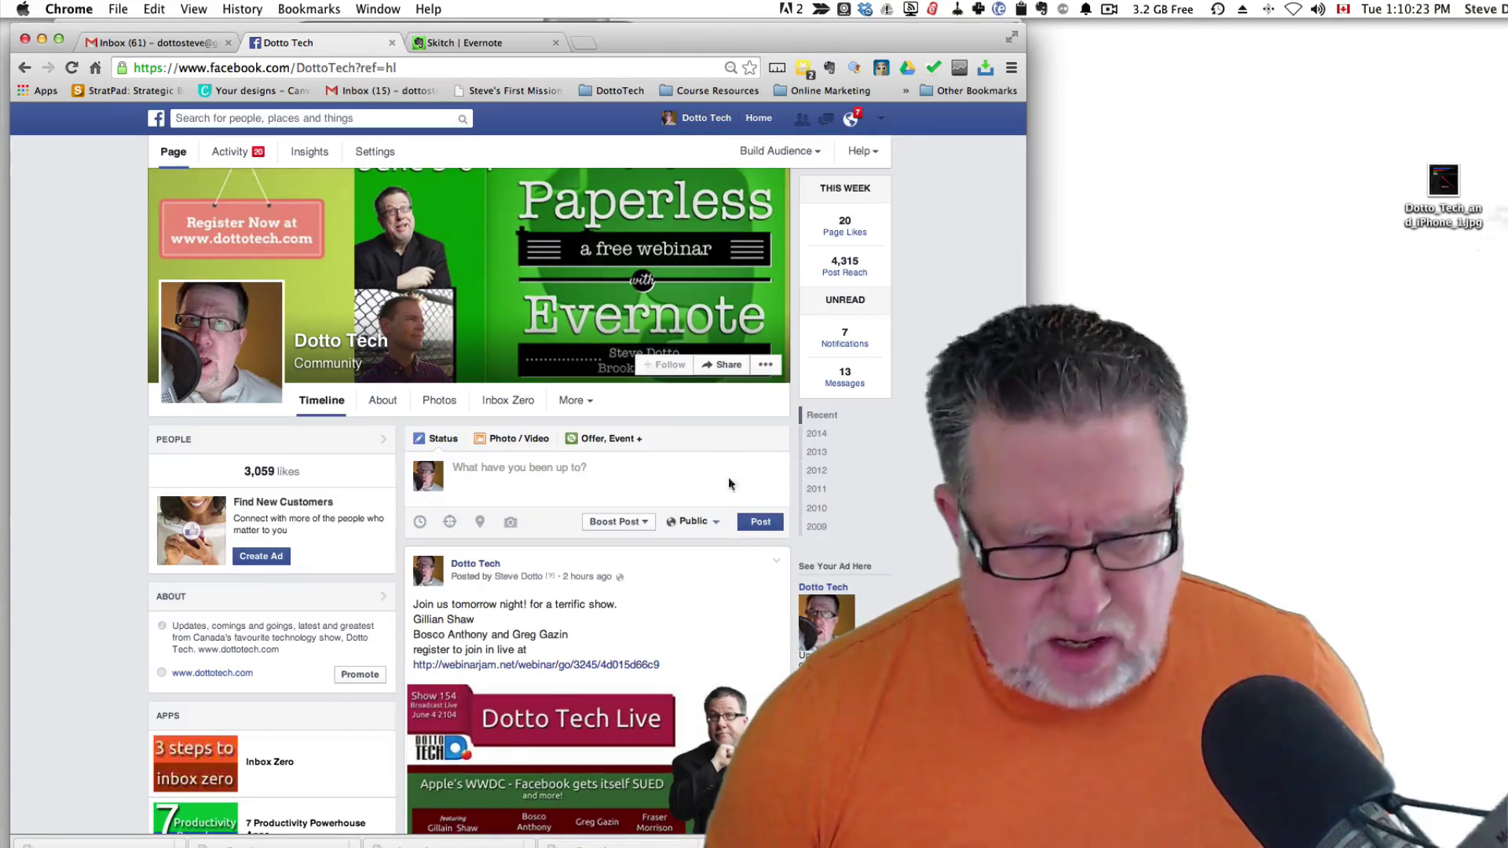
pyautogui.scroll(-5, 747, 454)
pyautogui.scroll(-5, 747, 454)
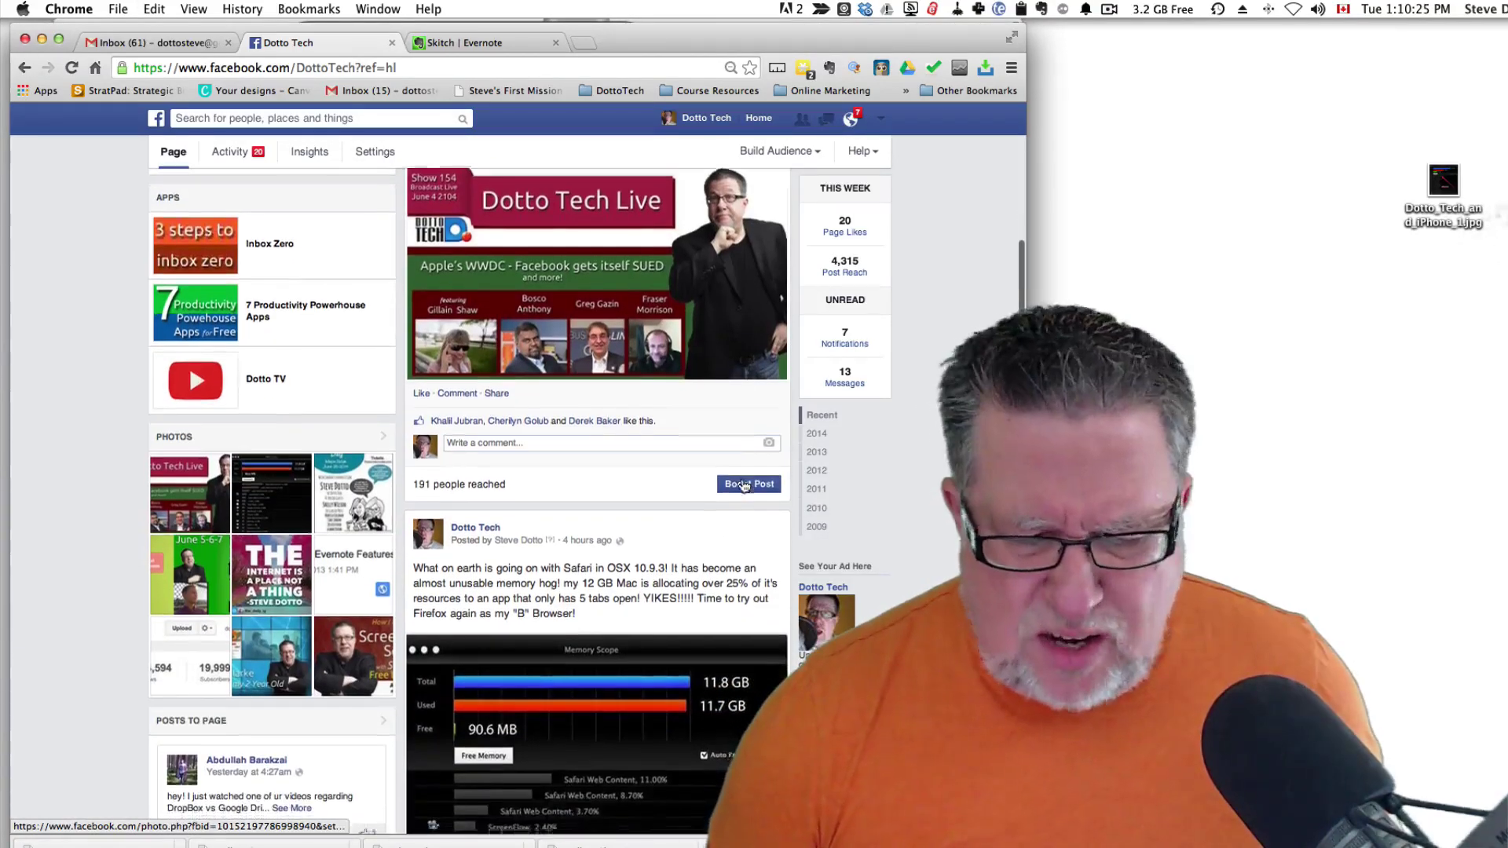
pyautogui.scroll(-1, 743, 485)
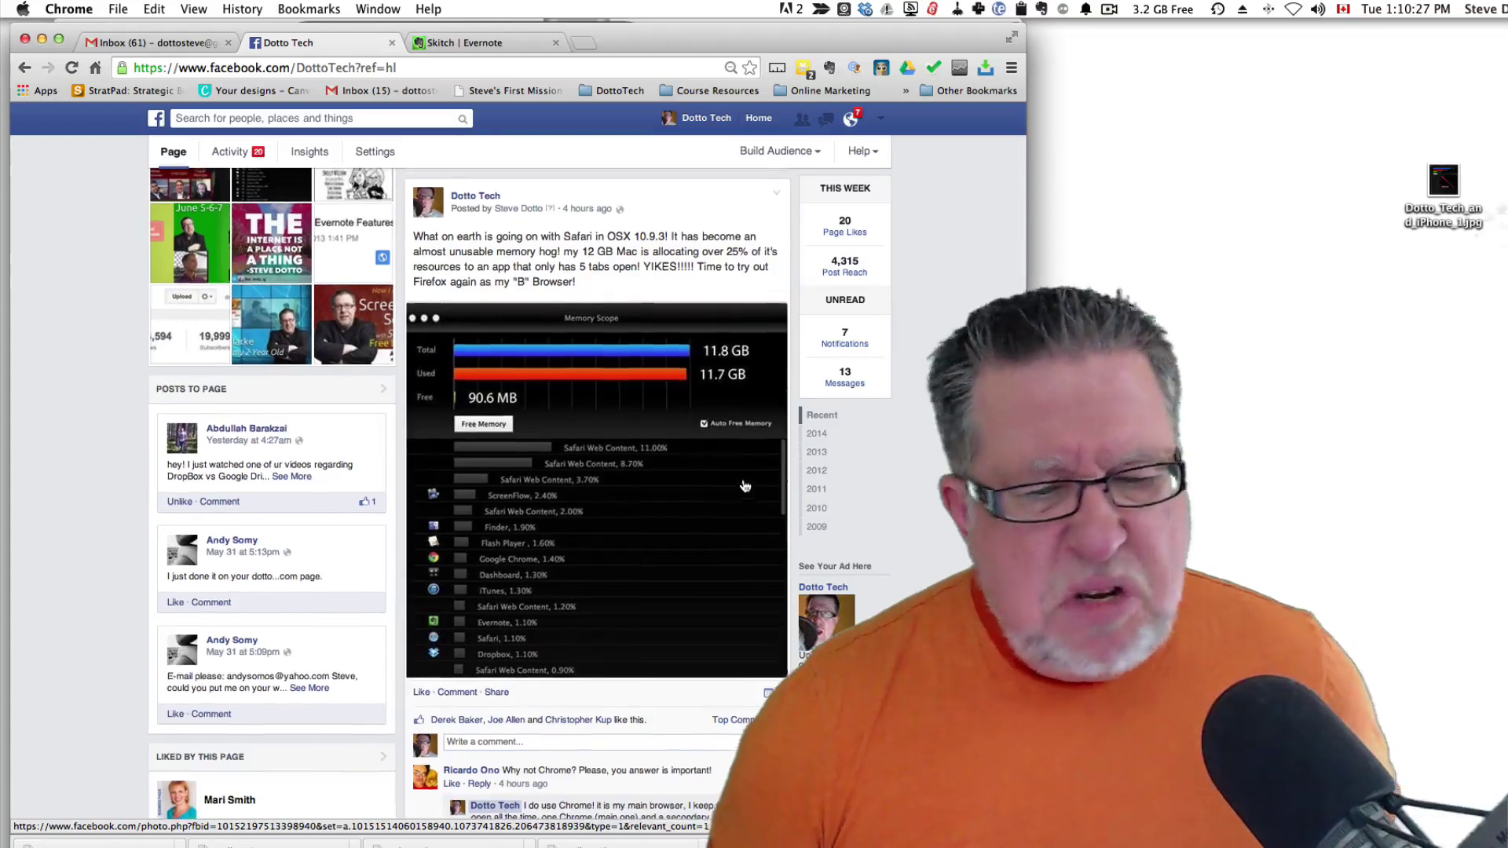
pyautogui.scroll(-3, 620, 283)
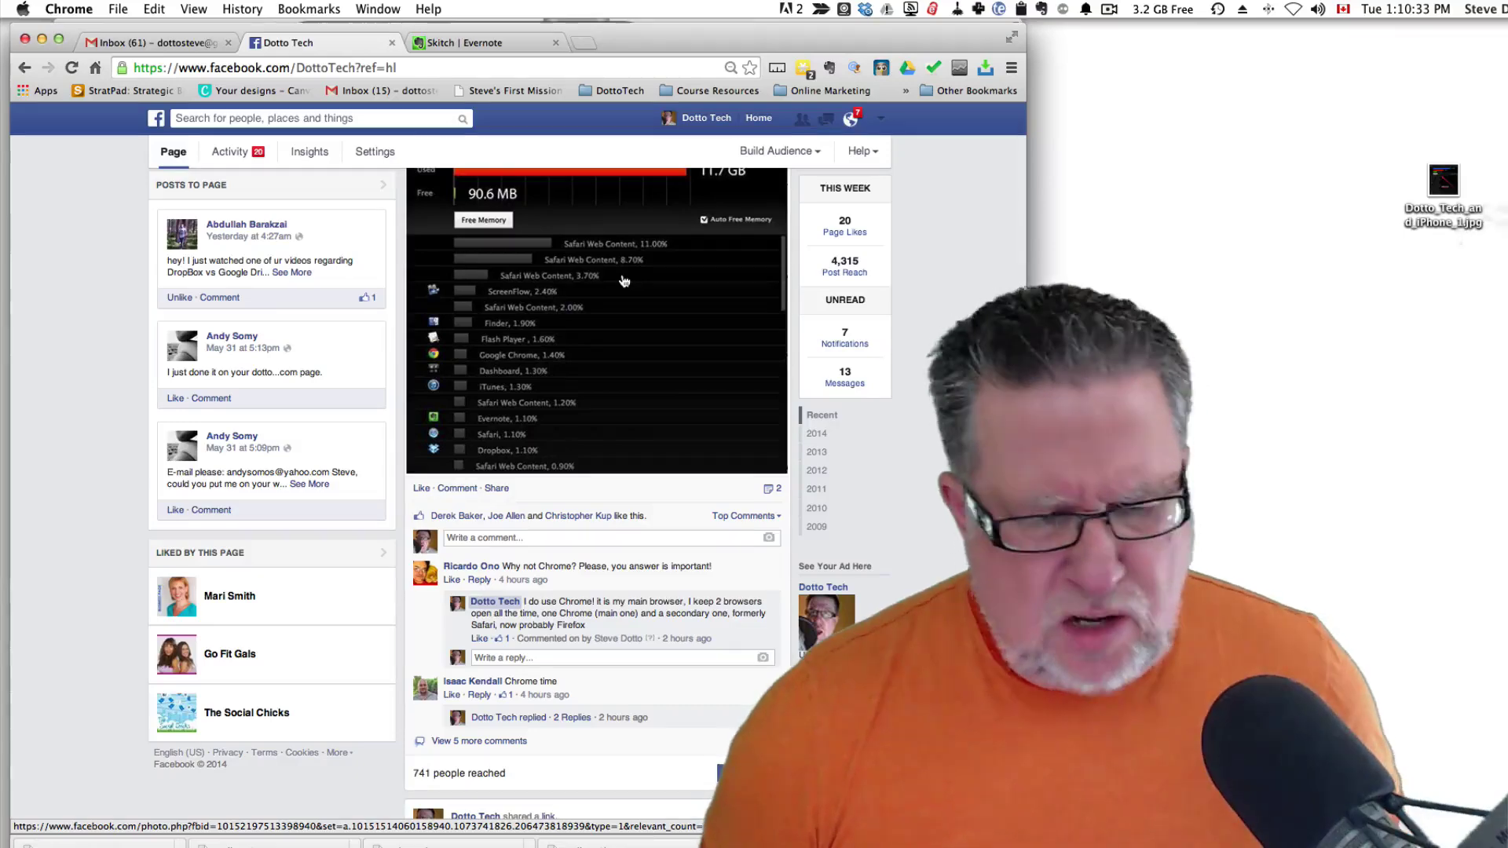
pyautogui.scroll(-1, 624, 281)
pyautogui.scroll(-2, 624, 281)
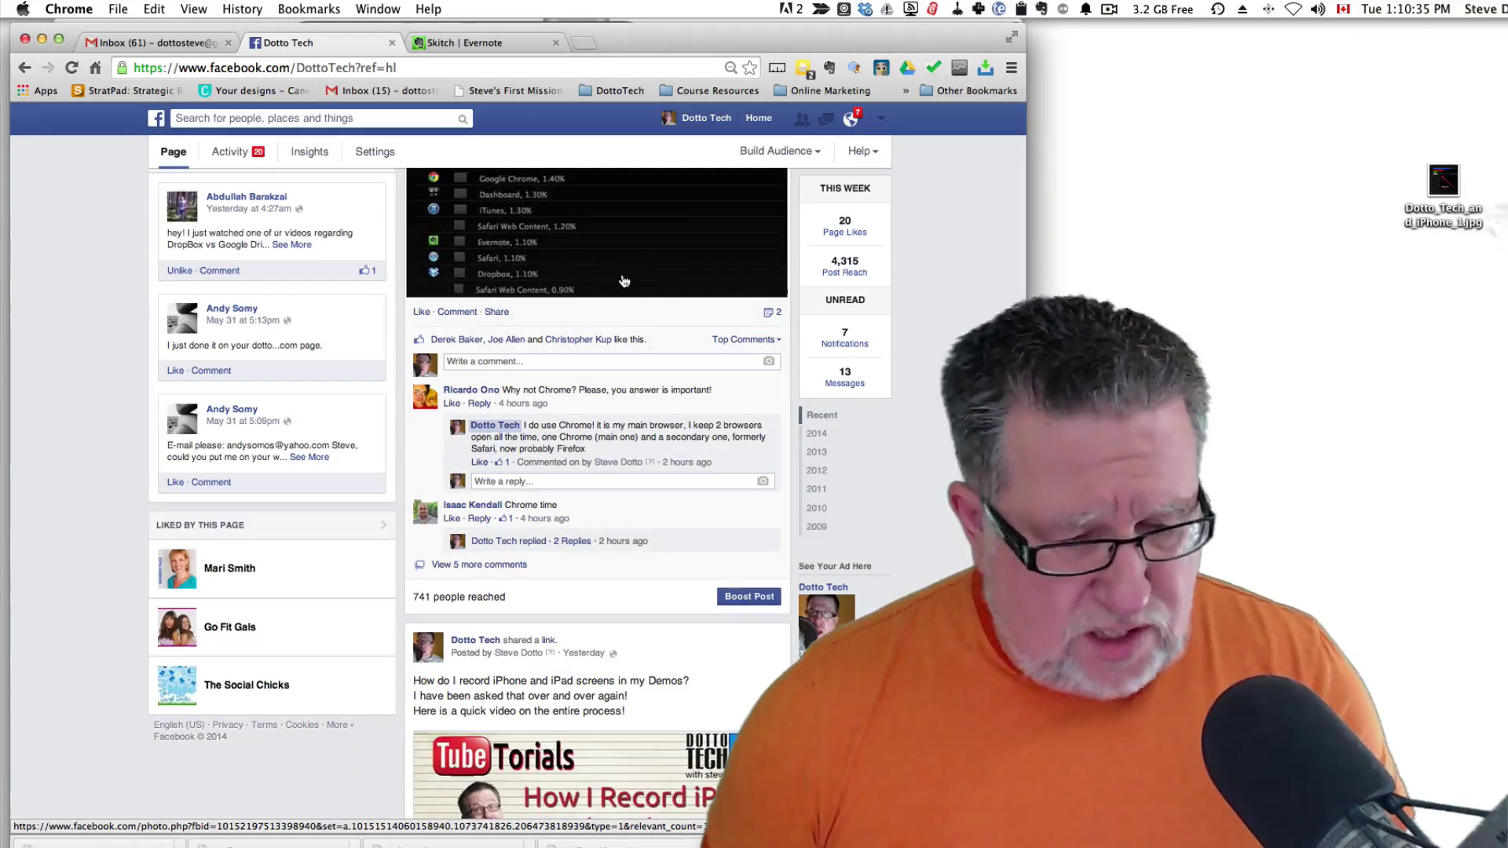
pyautogui.scroll(3, 624, 281)
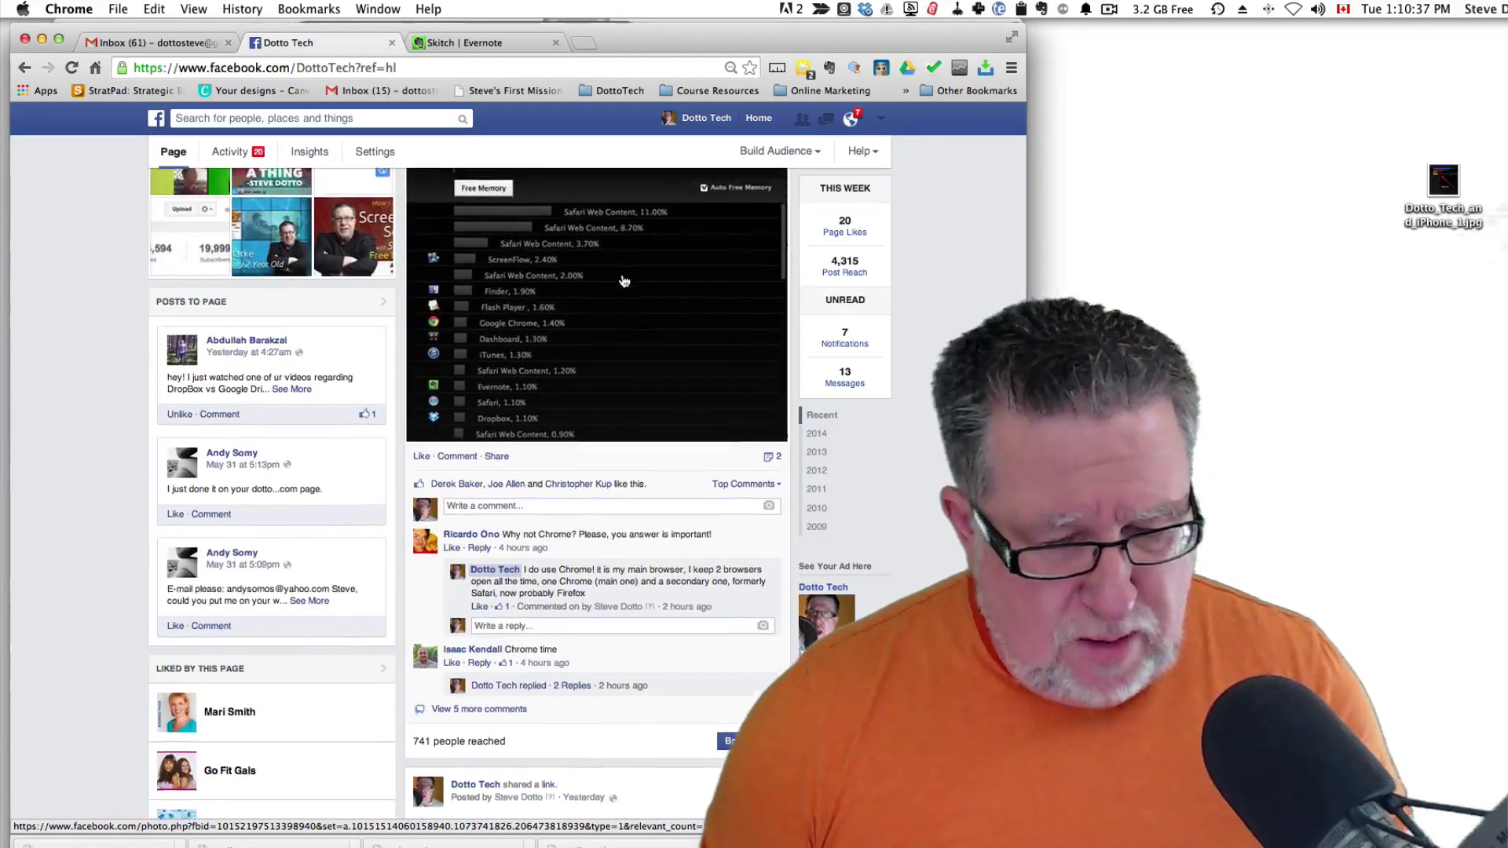
pyautogui.scroll(2, 624, 281)
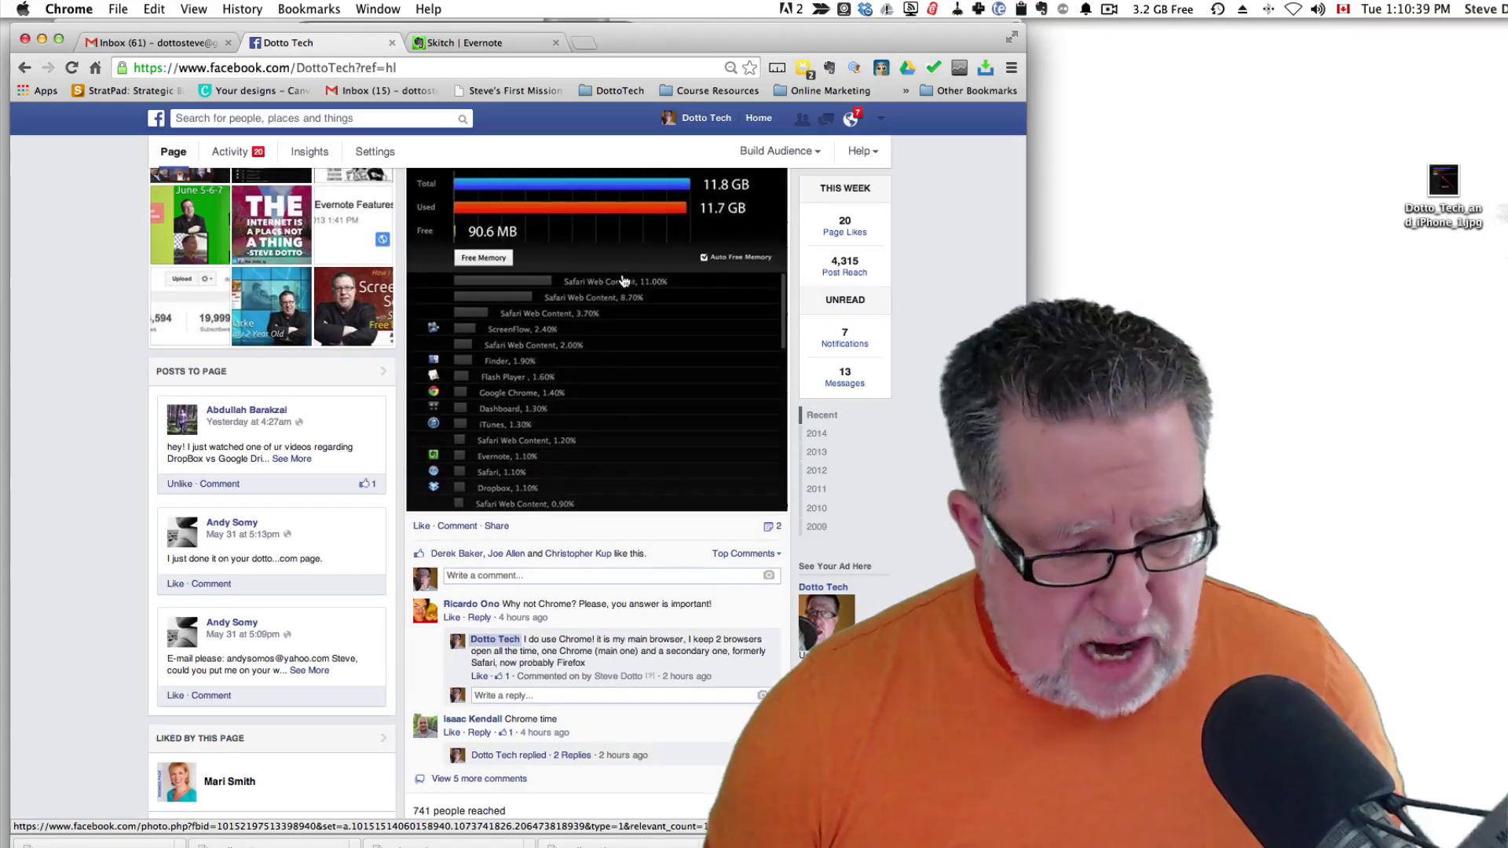
pyautogui.scroll(4, 625, 281)
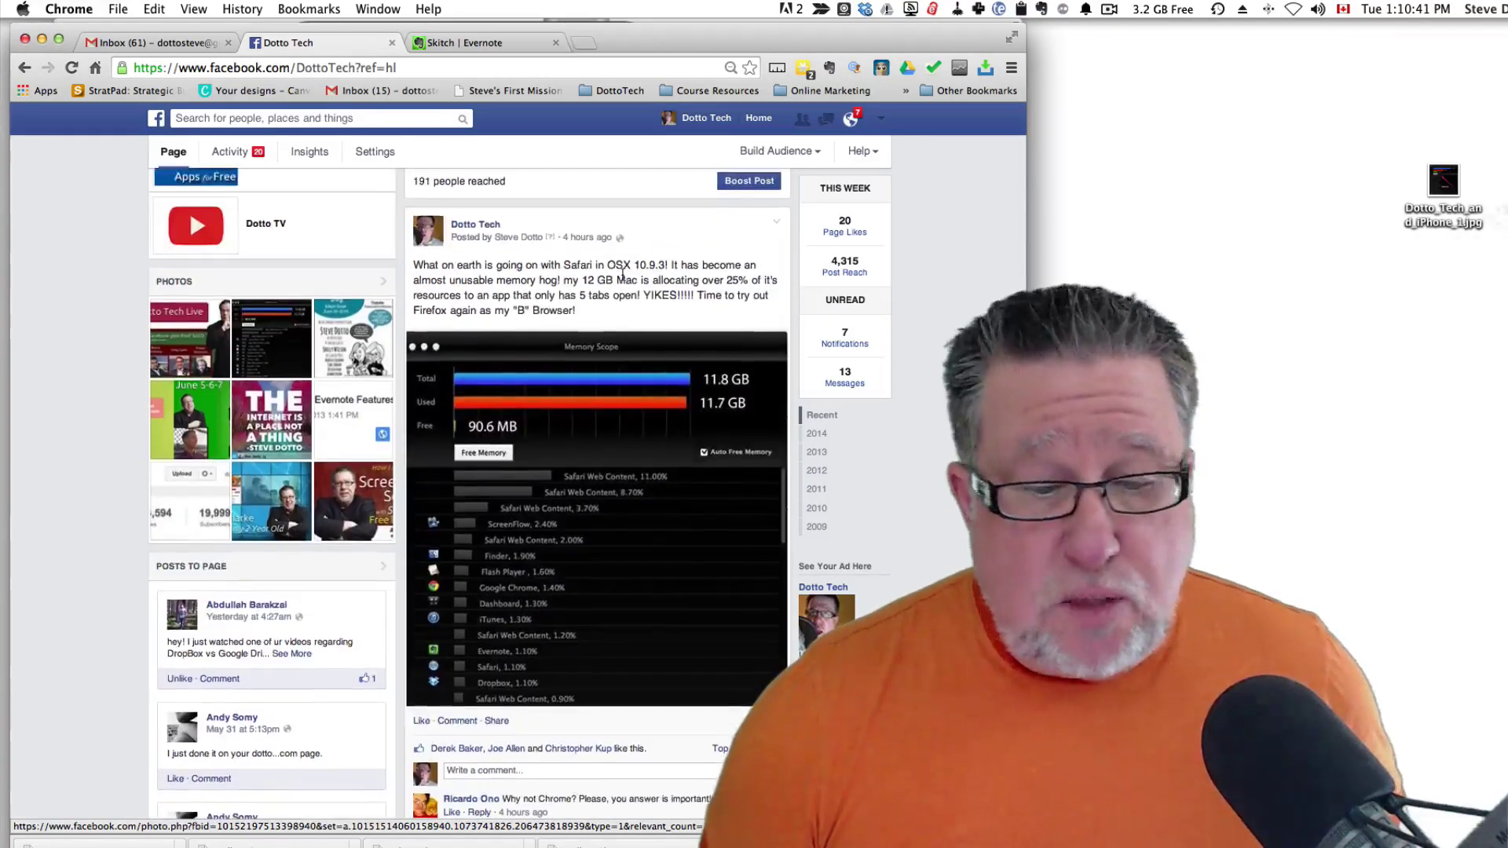
pyautogui.scroll(-1, 623, 275)
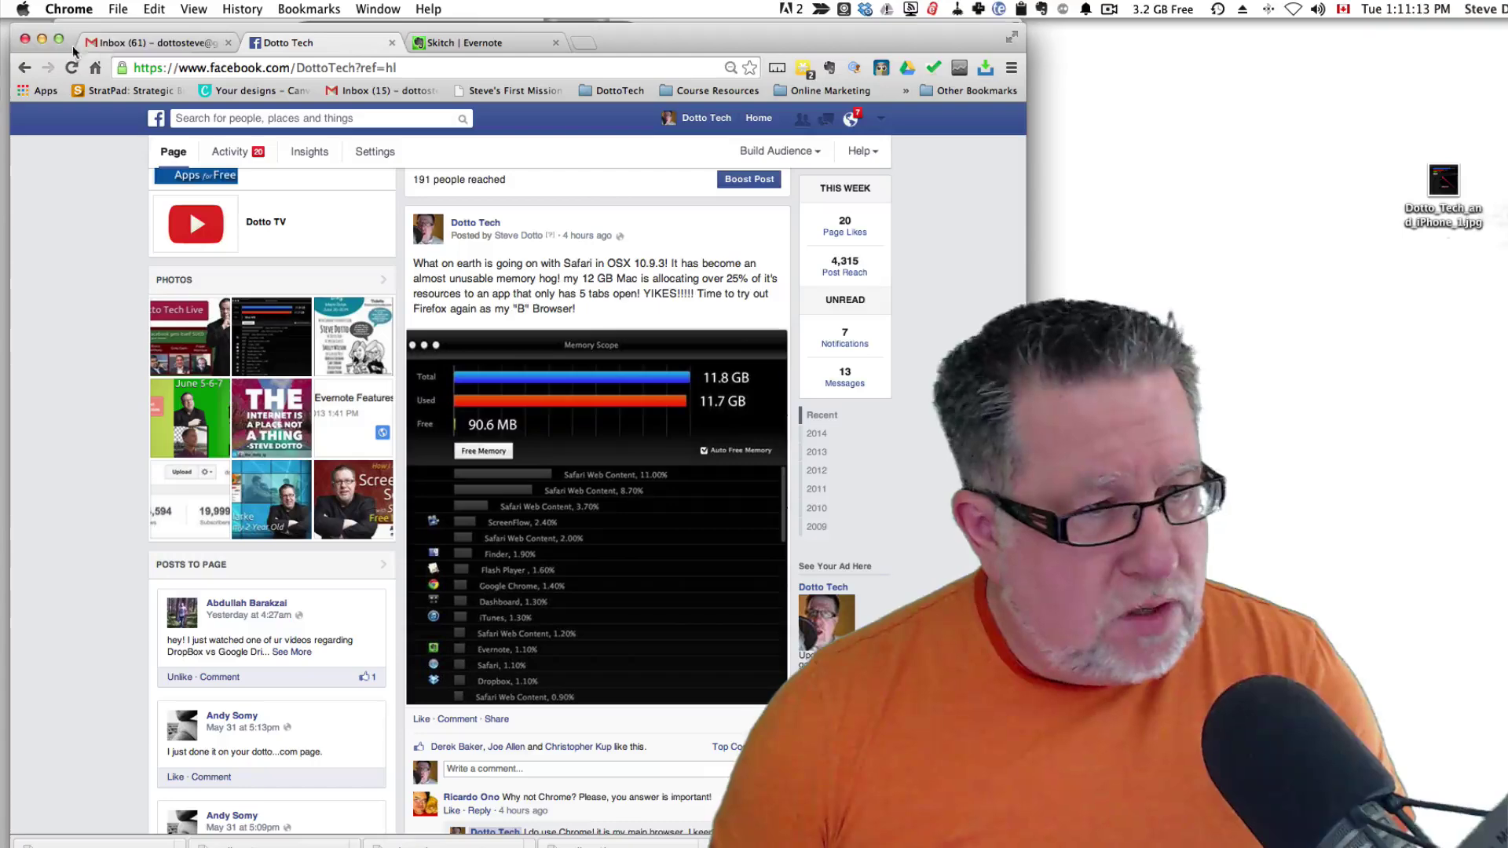
pyautogui.click(43, 39)
# - Bring Reflector forward, minimize Evernote, and move the iPhone mirror window to the left
pyautogui.click(453, 135)
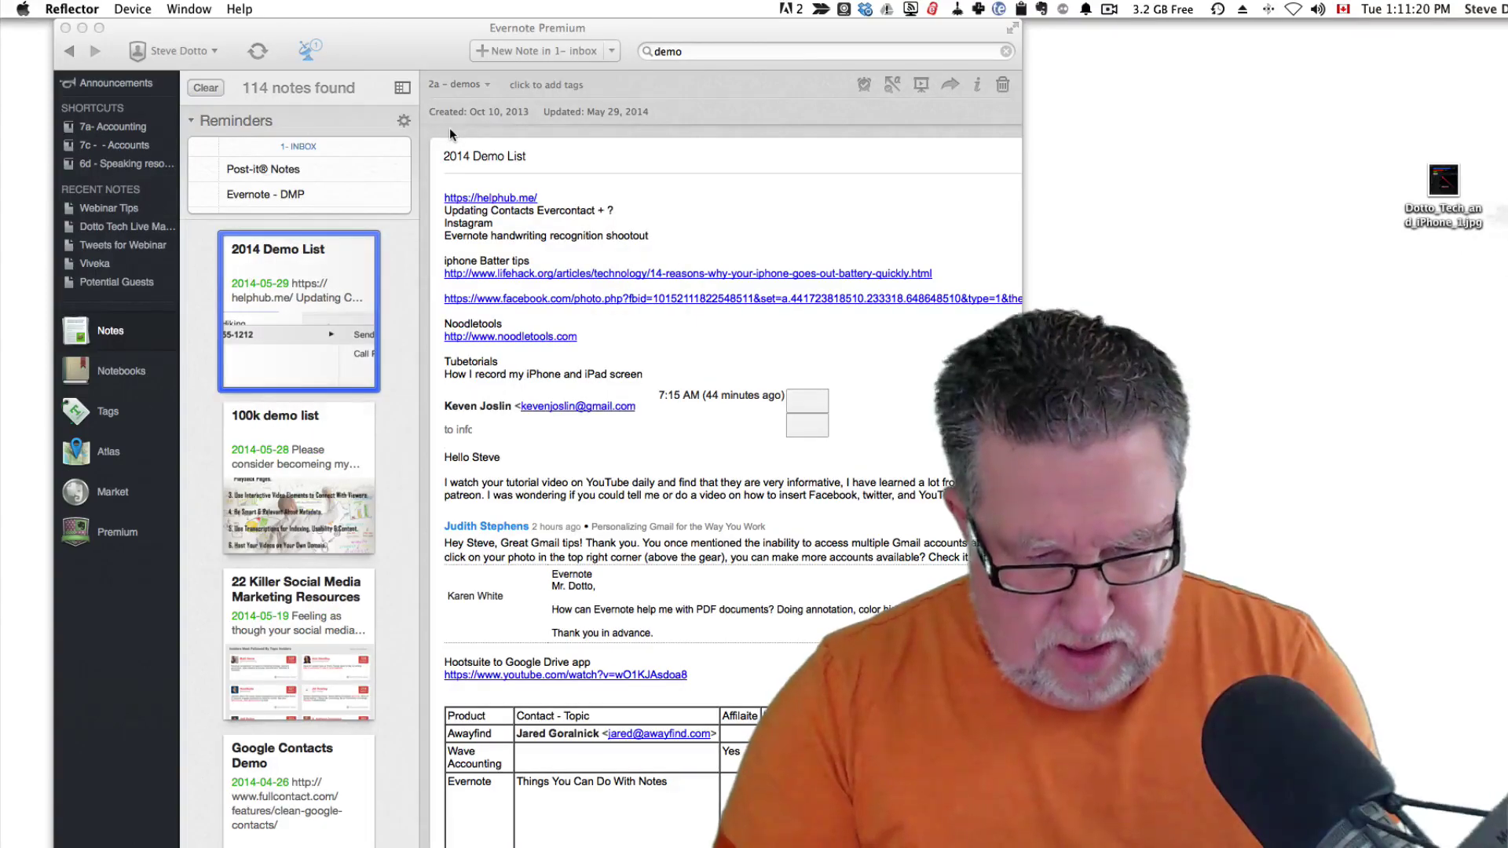
pyautogui.click(82, 28)
pyautogui.moveTo(671, 83); pyautogui.dragTo(338, 43)
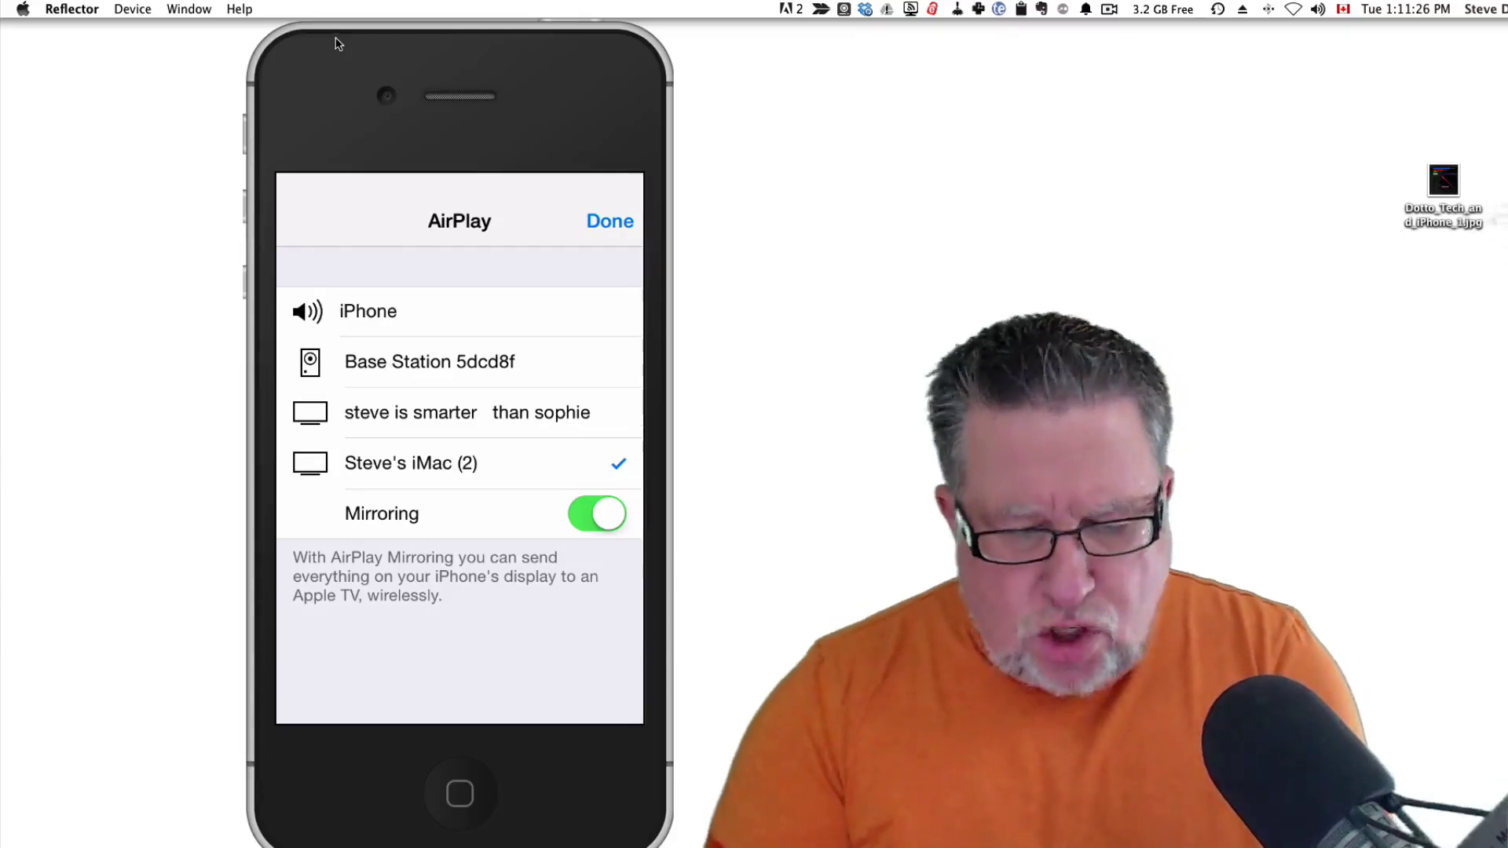